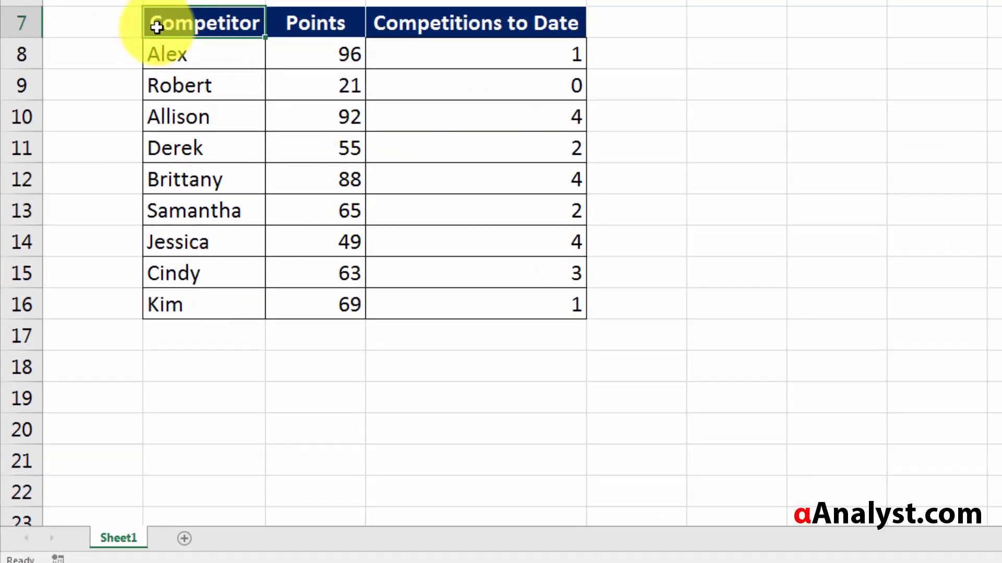
- Look over the competitor names, Points and Competitions to Date columns by selecting each in turn
{"action": "left_click", "coordinate": [203, 55]}
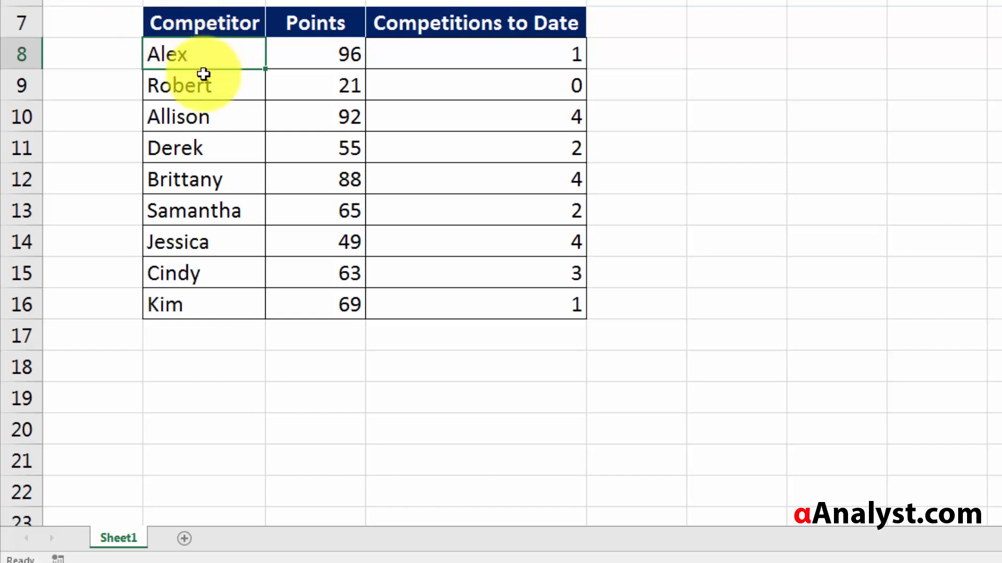
{"action": "left_click_drag", "start_coordinate": [204, 74], "coordinate": [222, 335]}
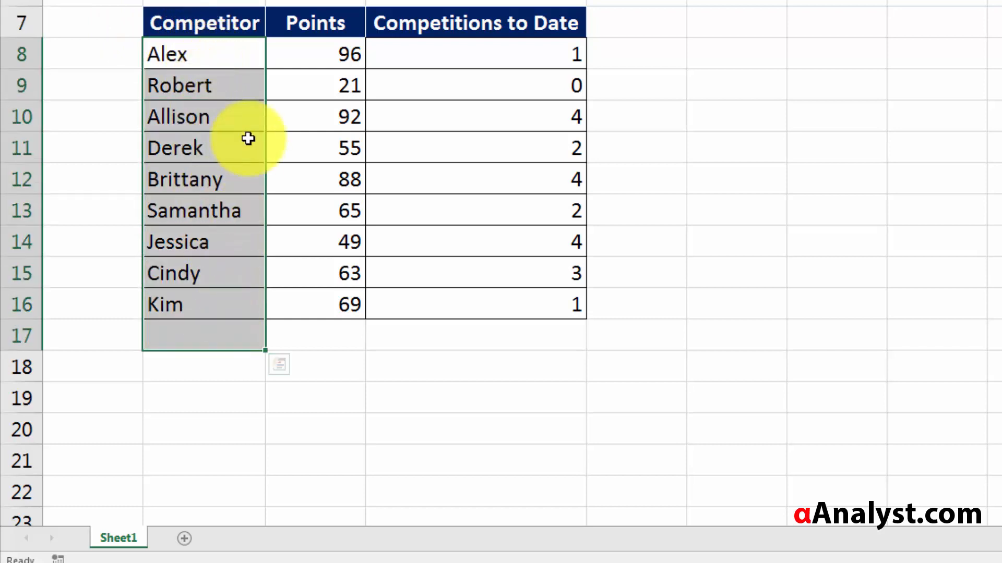
{"action": "left_click", "coordinate": [164, 48]}
{"action": "left_click_drag", "start_coordinate": [320, 48], "coordinate": [328, 311]}
{"action": "left_click", "coordinate": [443, 58]}
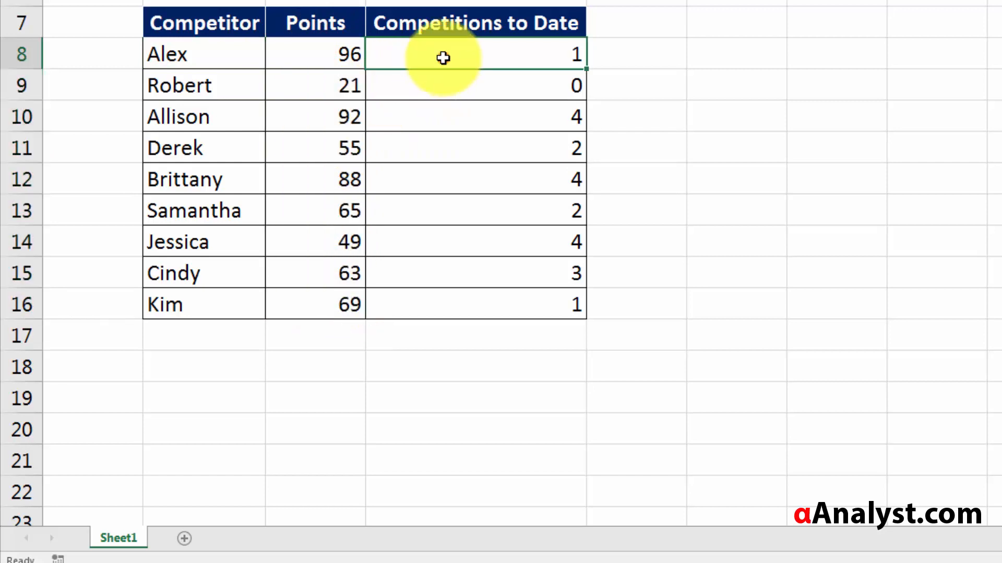
{"action": "left_click_drag", "start_coordinate": [443, 57], "coordinate": [449, 306]}
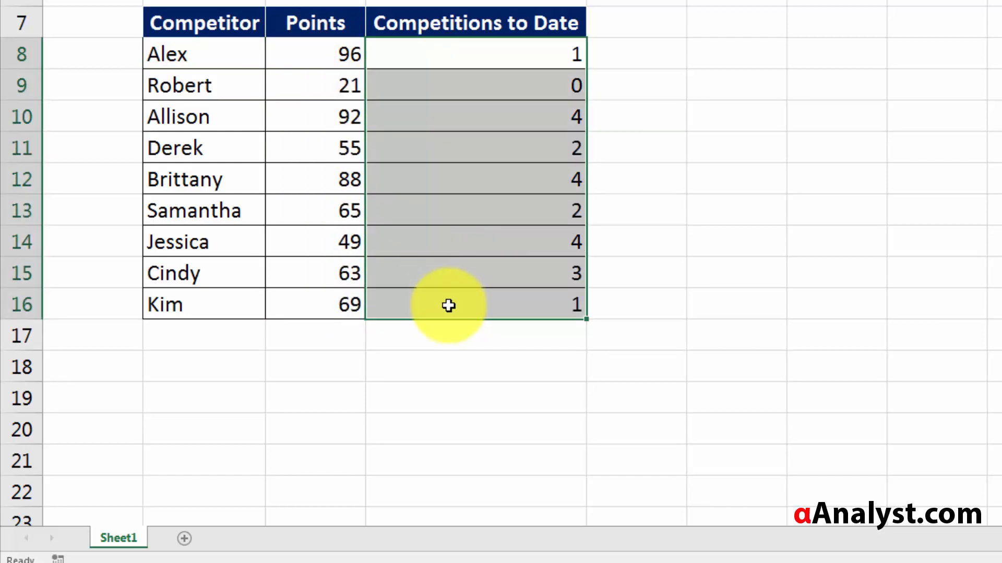
{"action": "left_click", "coordinate": [262, 125]}
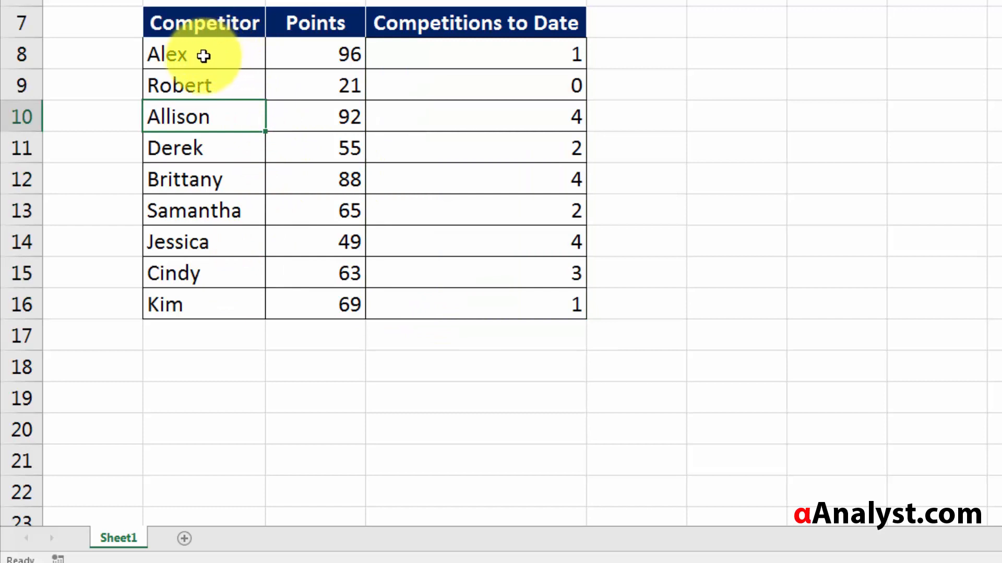
{"action": "left_click", "coordinate": [176, 55]}
{"action": "left_click", "coordinate": [339, 56]}
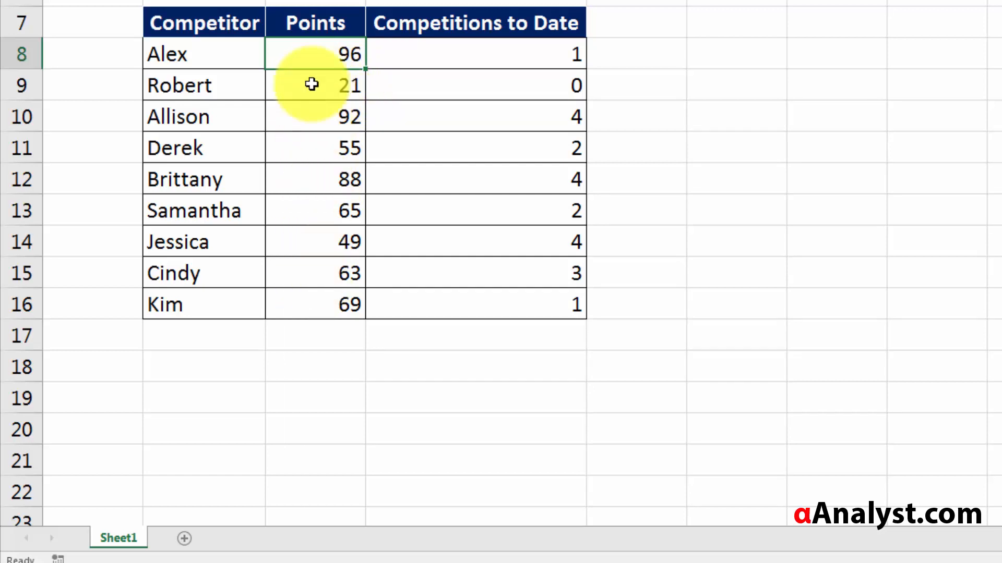
{"action": "left_click_drag", "start_coordinate": [312, 26], "coordinate": [345, 405]}
{"action": "left_click", "coordinate": [340, 139]}
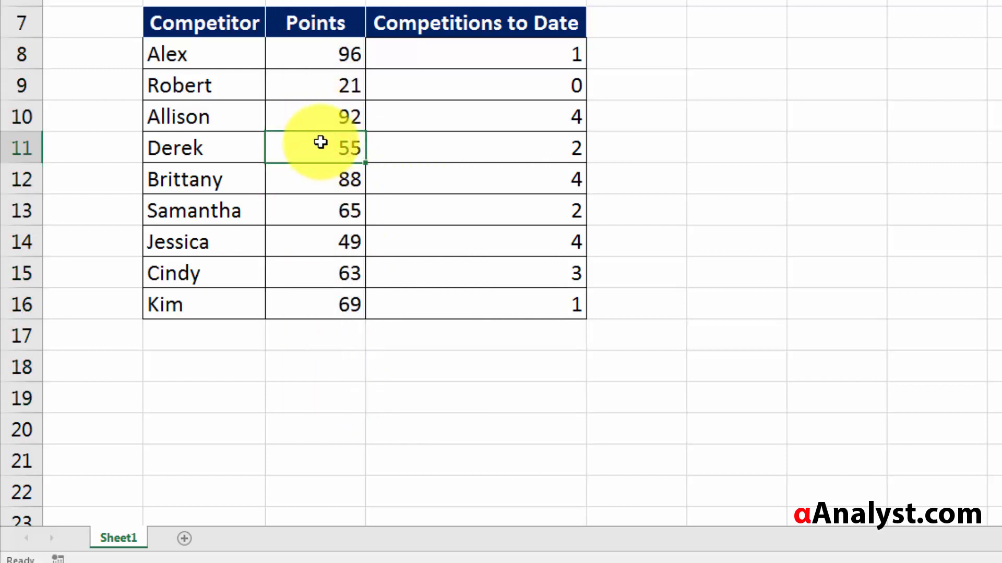
- Sort the table by Points from largest to smallest and confirm Alex's 96 is on top
{"action": "right_click", "coordinate": [320, 142]}
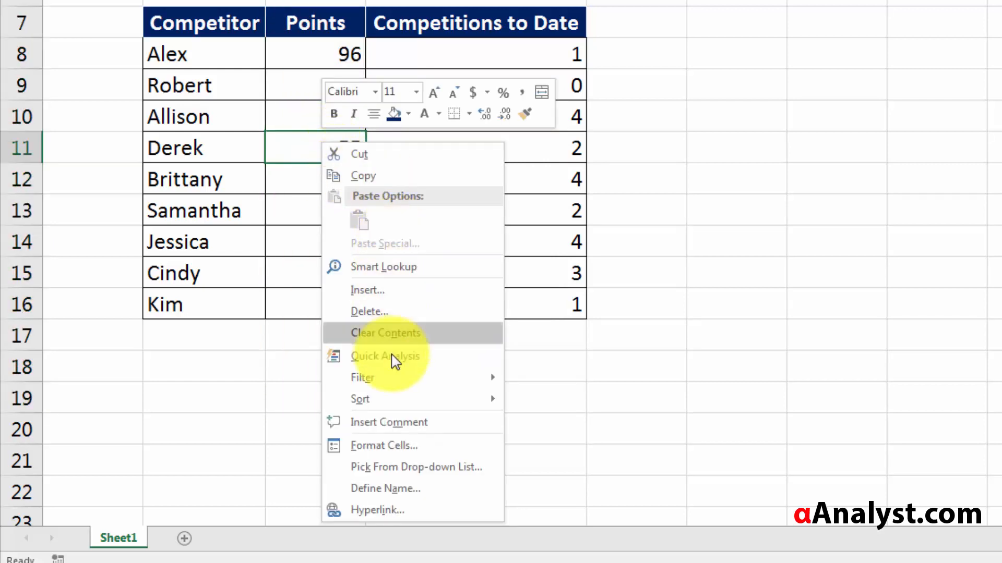
{"action": "mouse_move", "coordinate": [422, 401]}
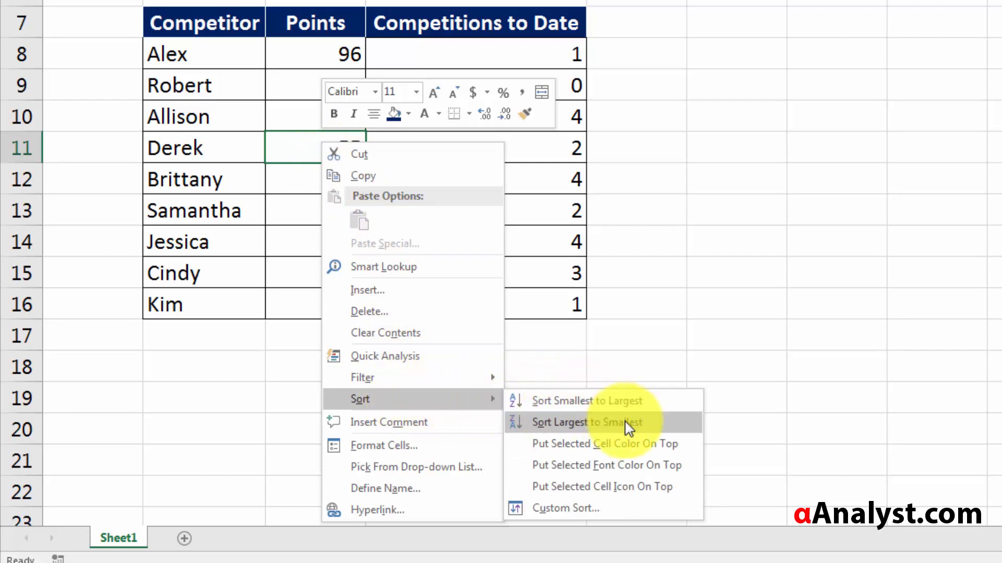
{"action": "left_click", "coordinate": [648, 433]}
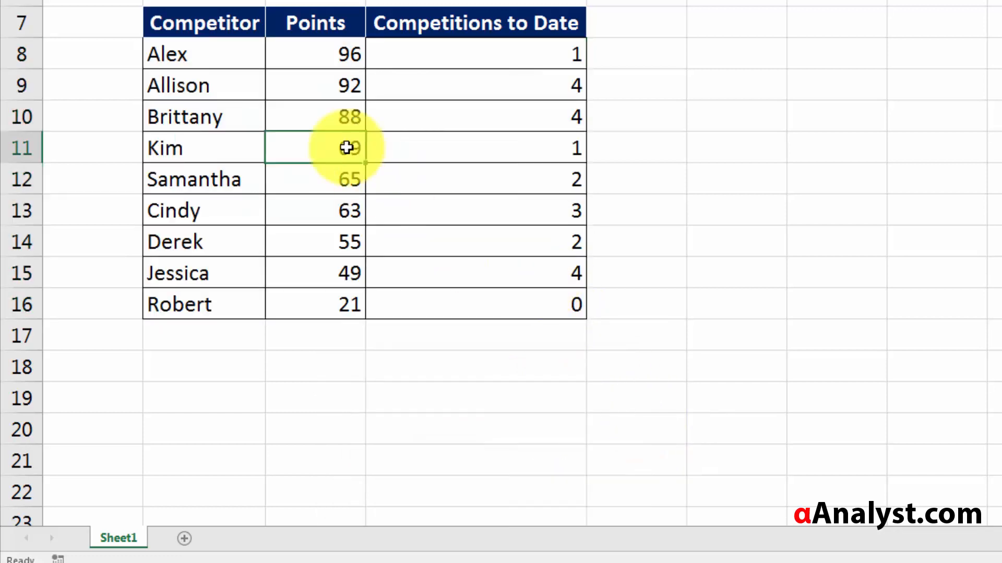
{"action": "left_click", "coordinate": [190, 49]}
{"action": "left_click", "coordinate": [364, 46]}
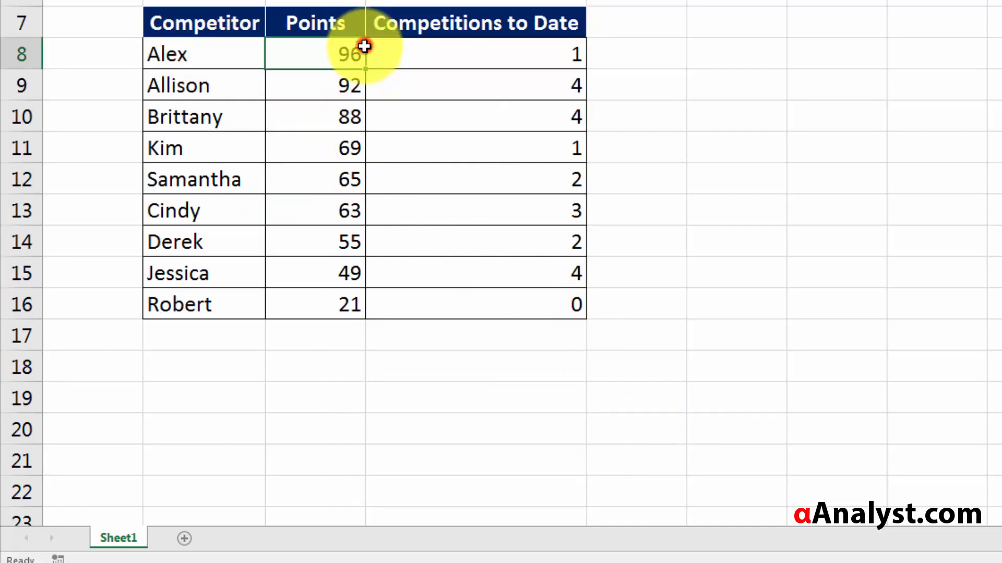
{"action": "left_click", "coordinate": [185, 85]}
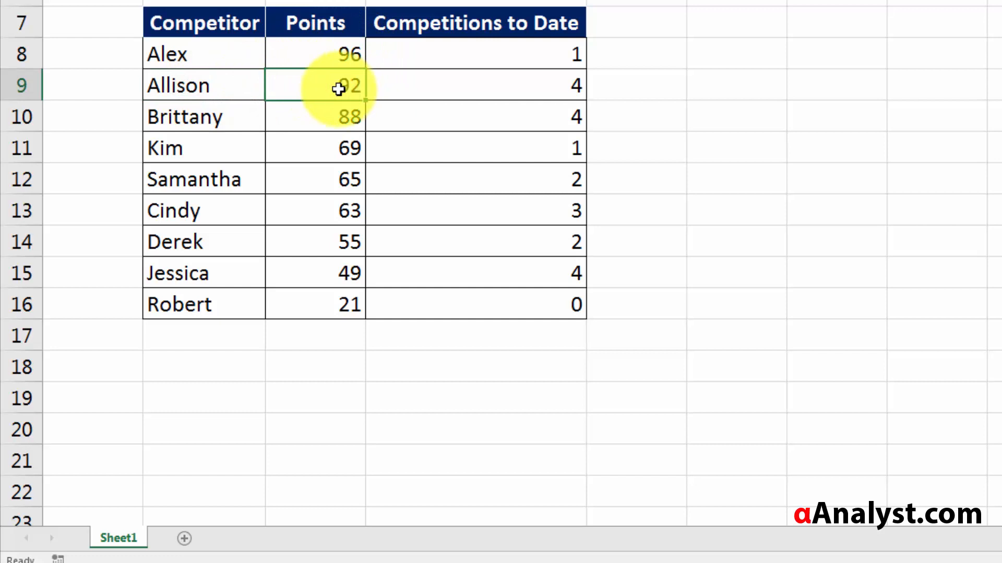
- Sort Points from smallest to largest, then confirm Alex's 96 is now the last row
{"action": "right_click", "coordinate": [319, 90]}
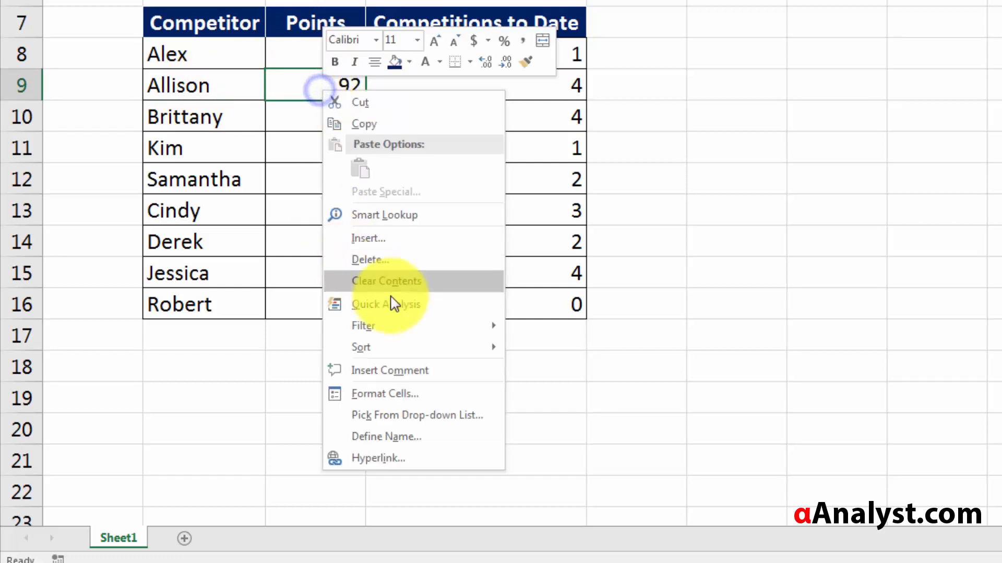
{"action": "left_click", "coordinate": [402, 342]}
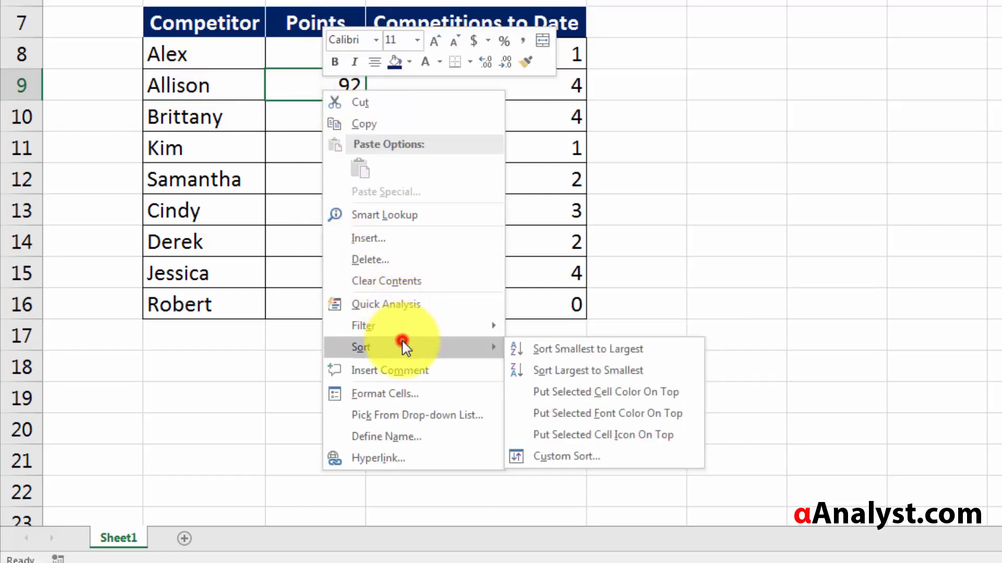
{"action": "left_click", "coordinate": [583, 351]}
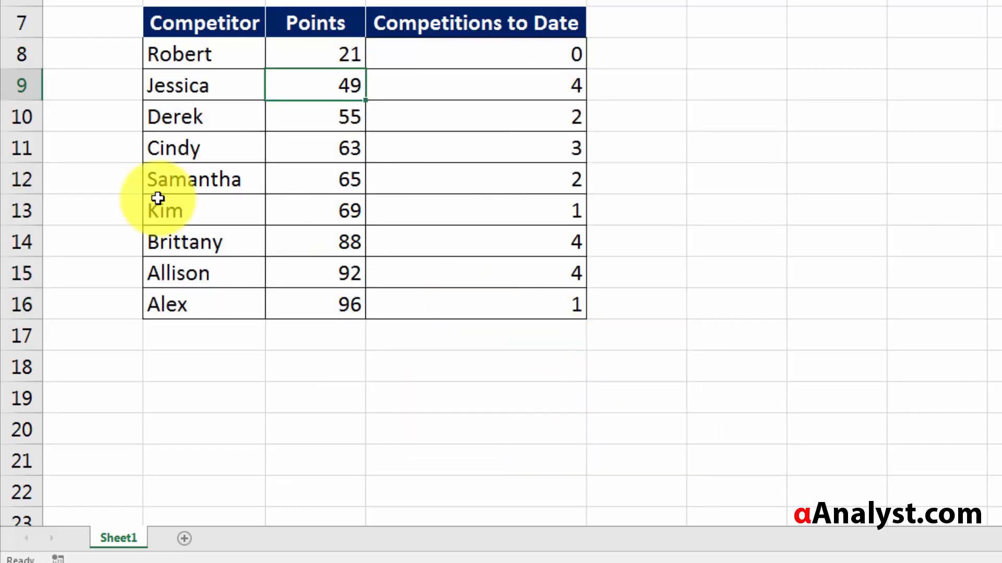
{"action": "left_click", "coordinate": [200, 212]}
{"action": "left_click", "coordinate": [313, 275]}
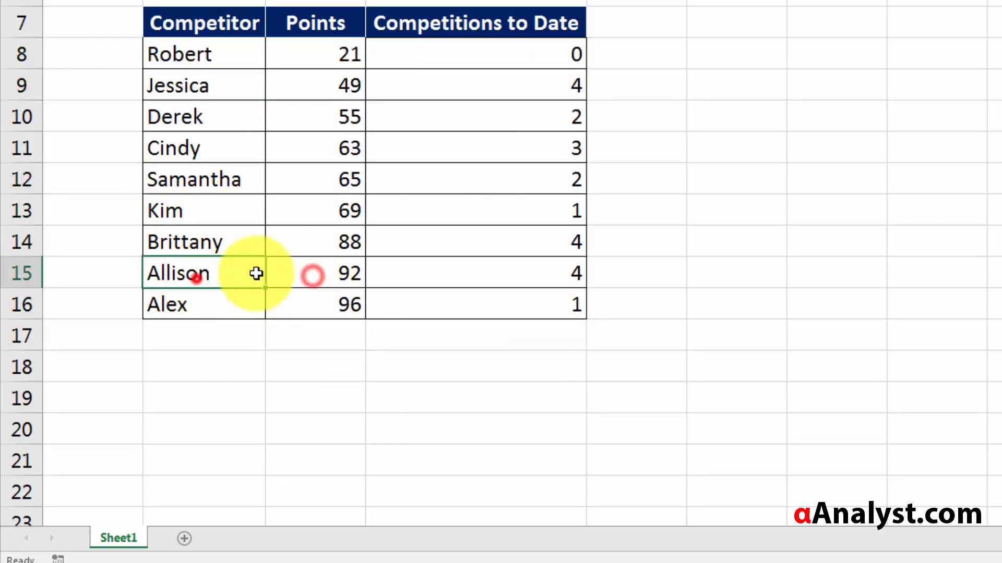
{"action": "left_click", "coordinate": [201, 306]}
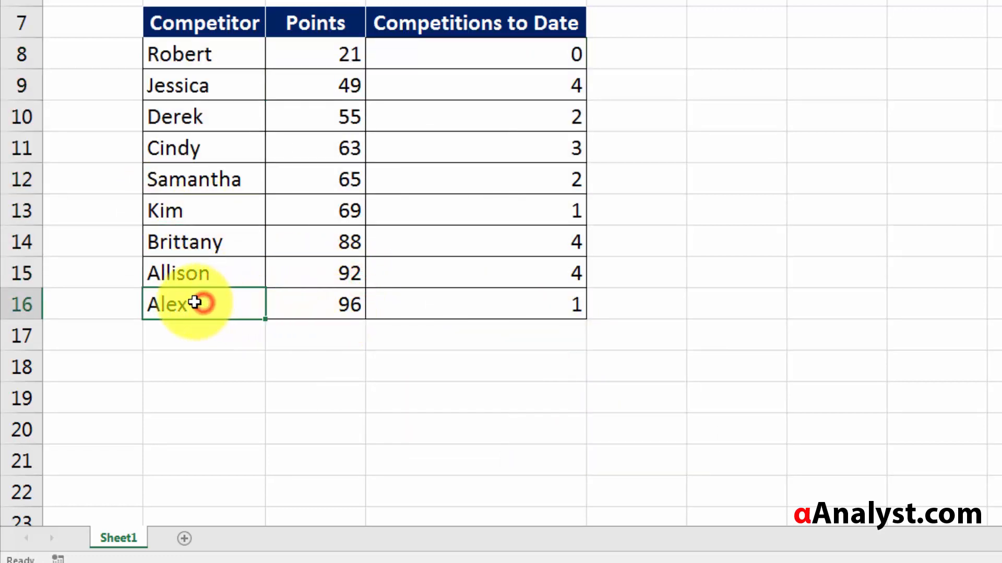
{"action": "left_click", "coordinate": [347, 306]}
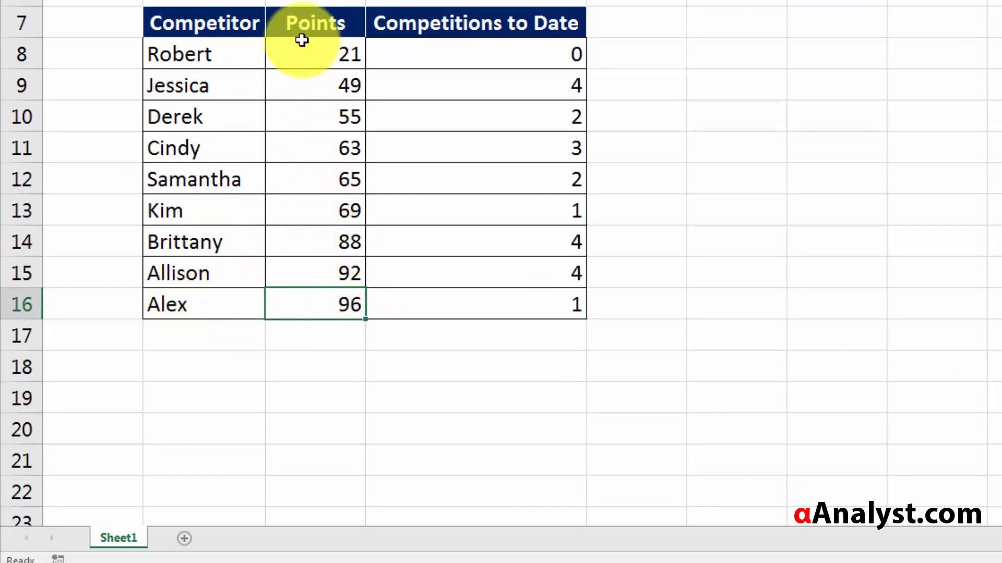
{"action": "left_click_drag", "start_coordinate": [180, 52], "coordinate": [219, 302]}
{"action": "left_click", "coordinate": [220, 164]}
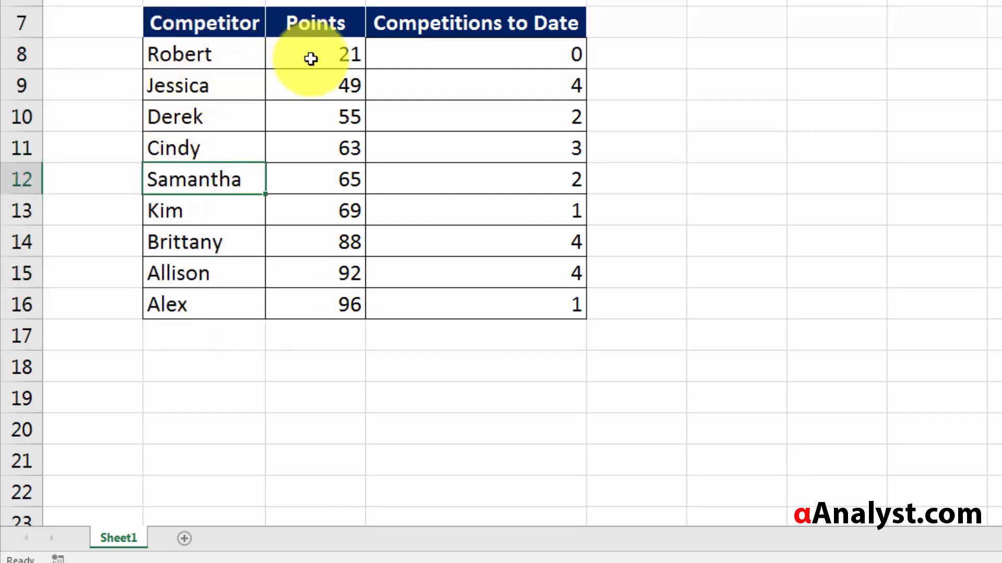
{"action": "left_click_drag", "start_coordinate": [307, 50], "coordinate": [282, 300]}
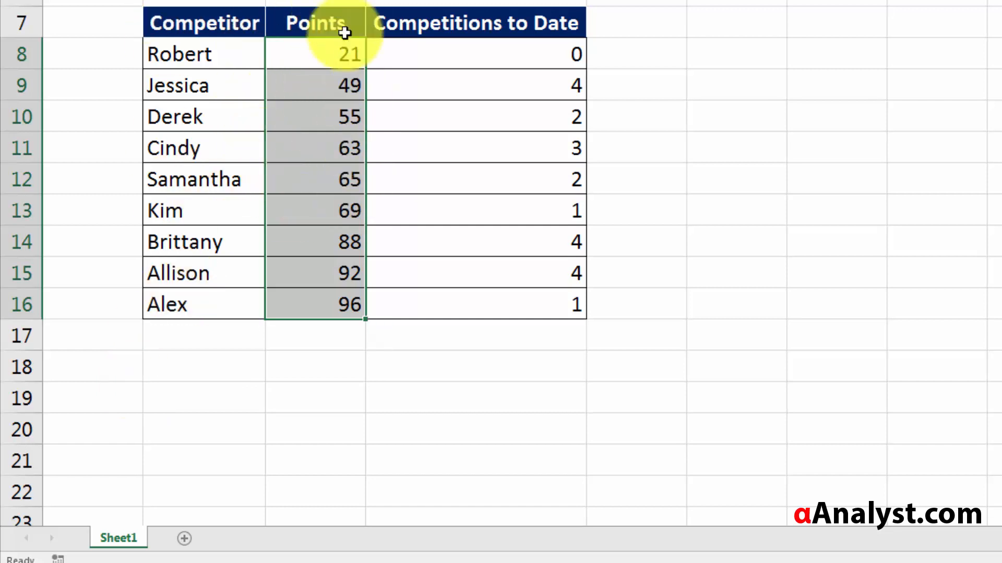
{"action": "left_click_drag", "start_coordinate": [339, 62], "coordinate": [319, 305]}
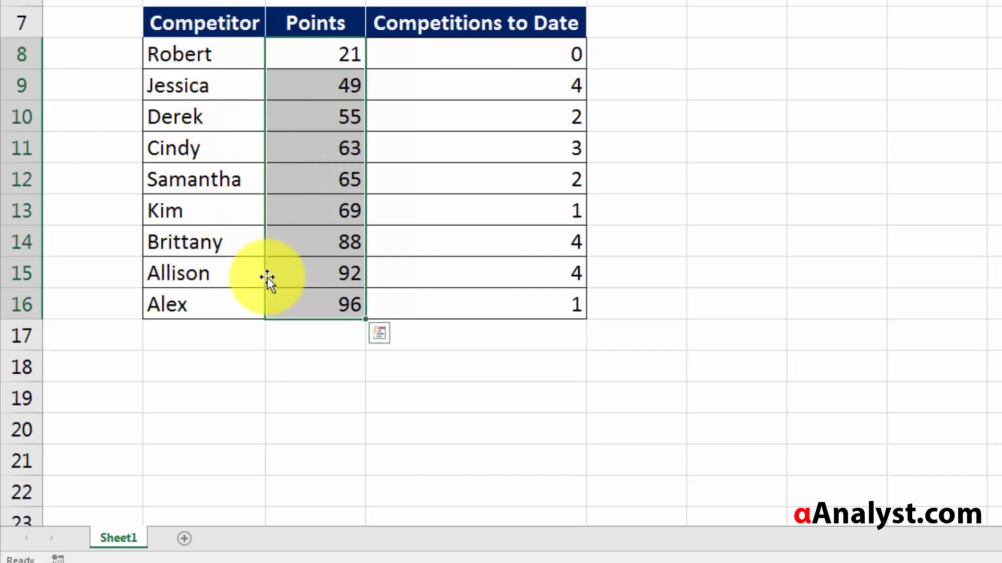
{"action": "left_click", "coordinate": [334, 306]}
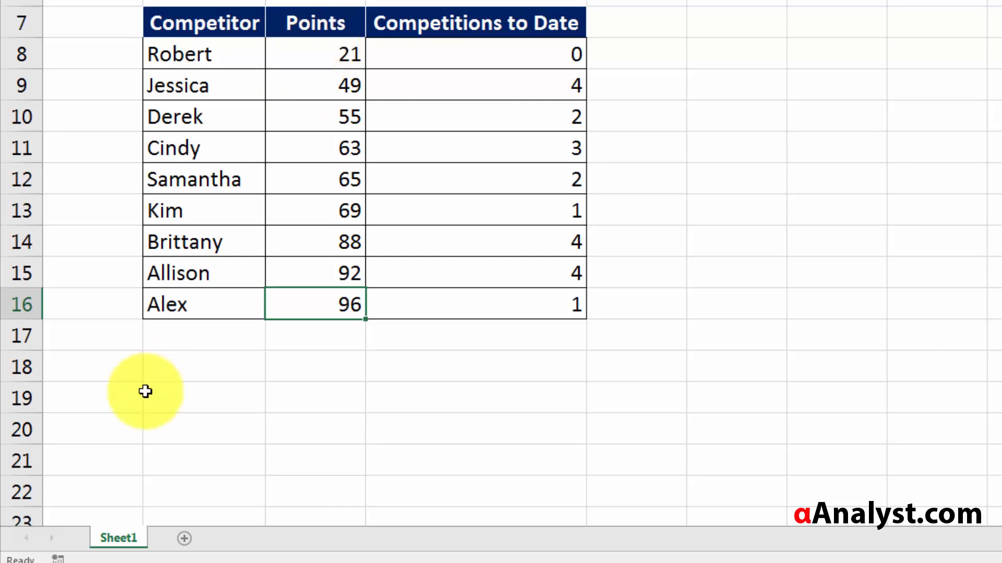
{"action": "left_click", "coordinate": [321, 308]}
{"action": "left_click", "coordinate": [224, 59]}
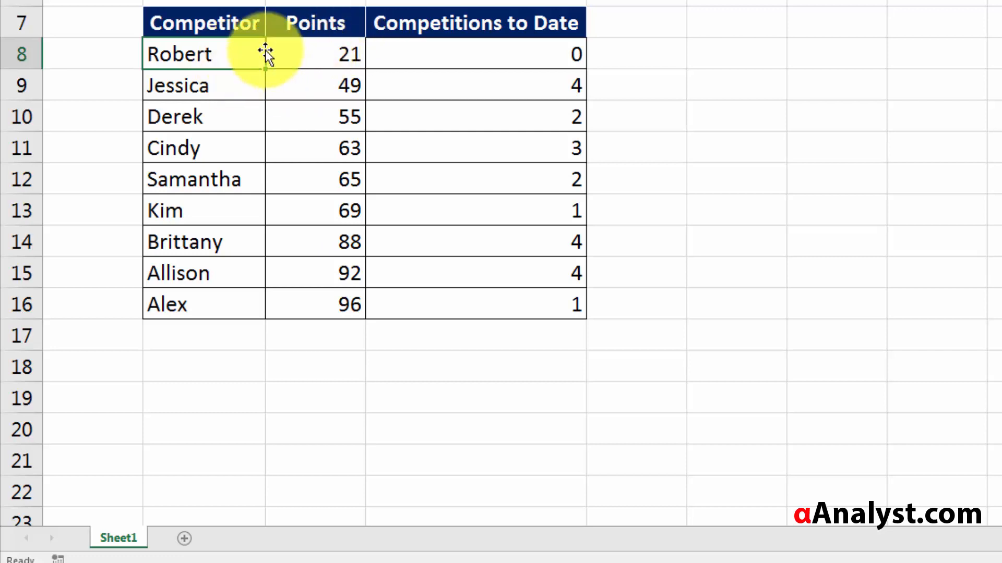
{"action": "left_click", "coordinate": [312, 50]}
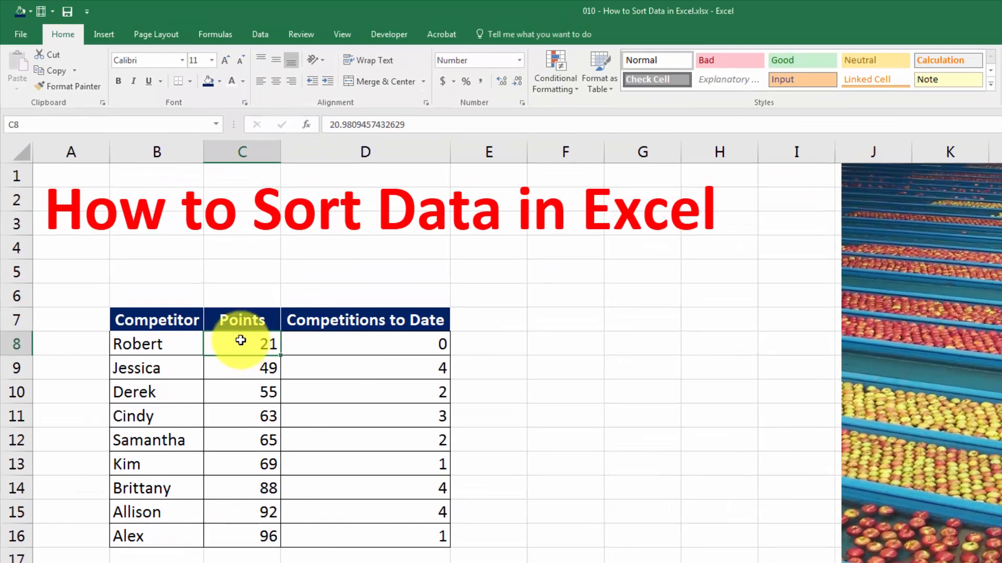
- Select the Points column with its header and launch Sort from the Data tab
{"action": "left_click_drag", "start_coordinate": [263, 235], "coordinate": [282, 449]}
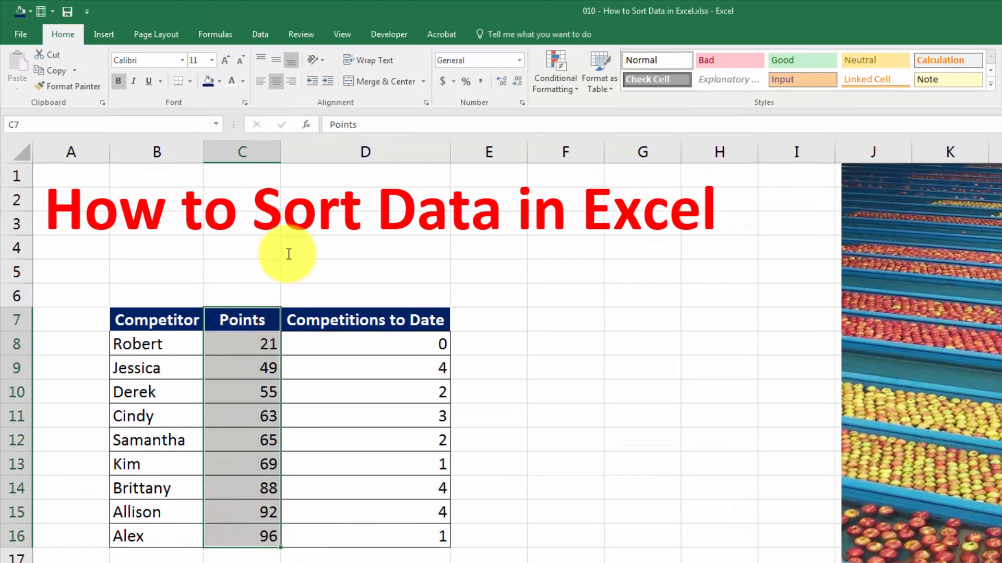
{"action": "left_click", "coordinate": [260, 35]}
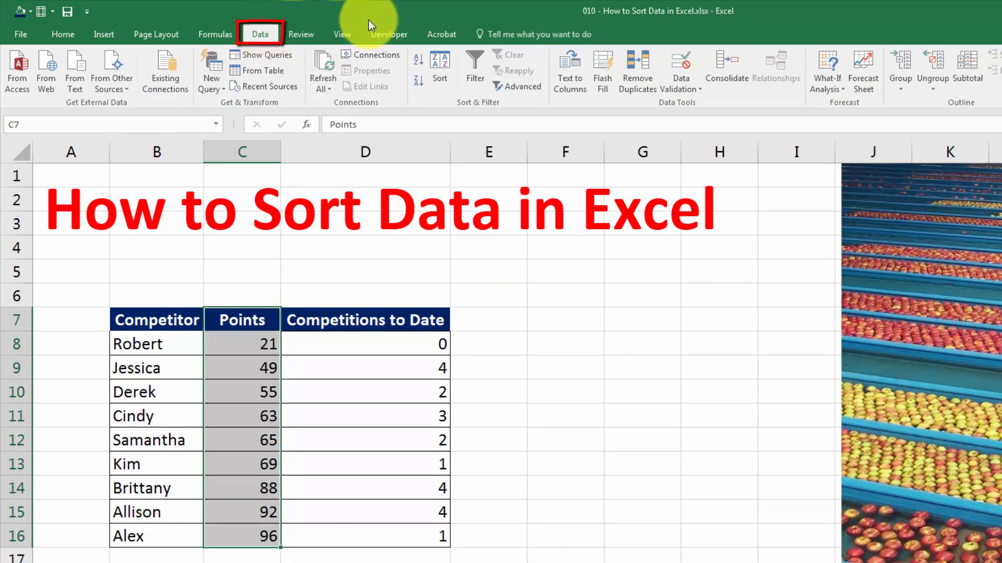
{"action": "left_click", "coordinate": [436, 85]}
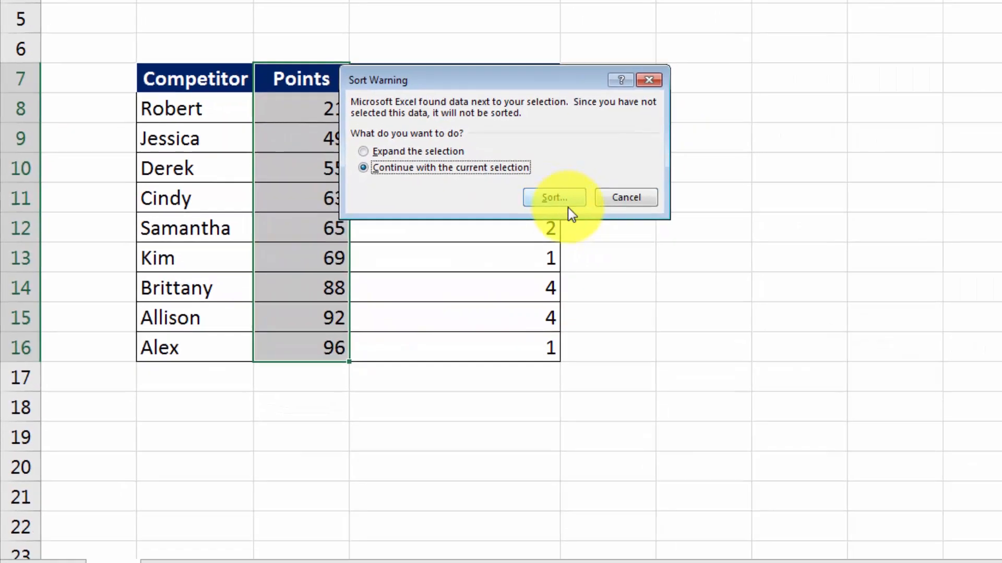
- Sort the Points column alone from largest to smallest
{"action": "left_click", "coordinate": [819, 292]}
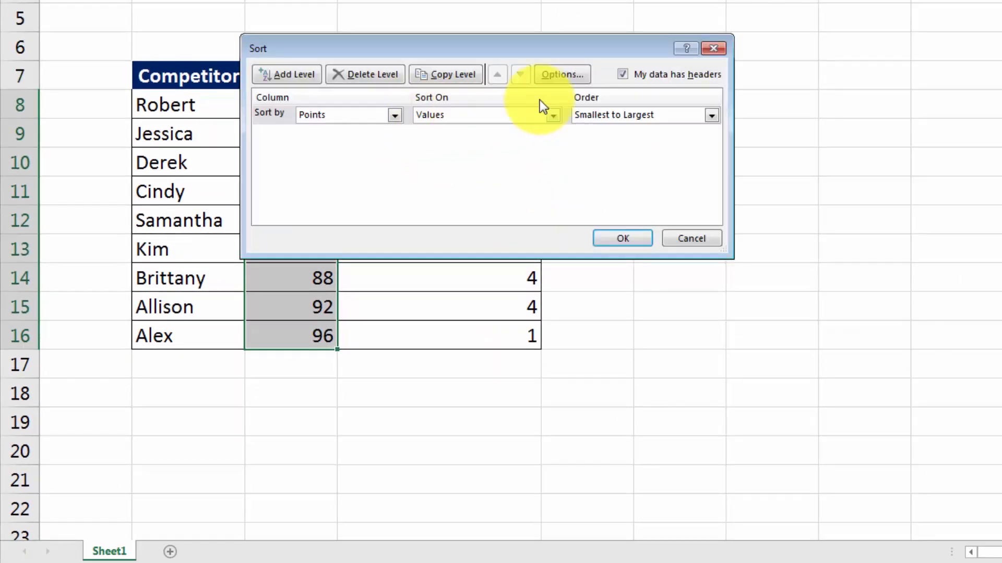
{"action": "left_click", "coordinate": [606, 142]}
{"action": "left_click_drag", "start_coordinate": [494, 47], "coordinate": [707, 98]}
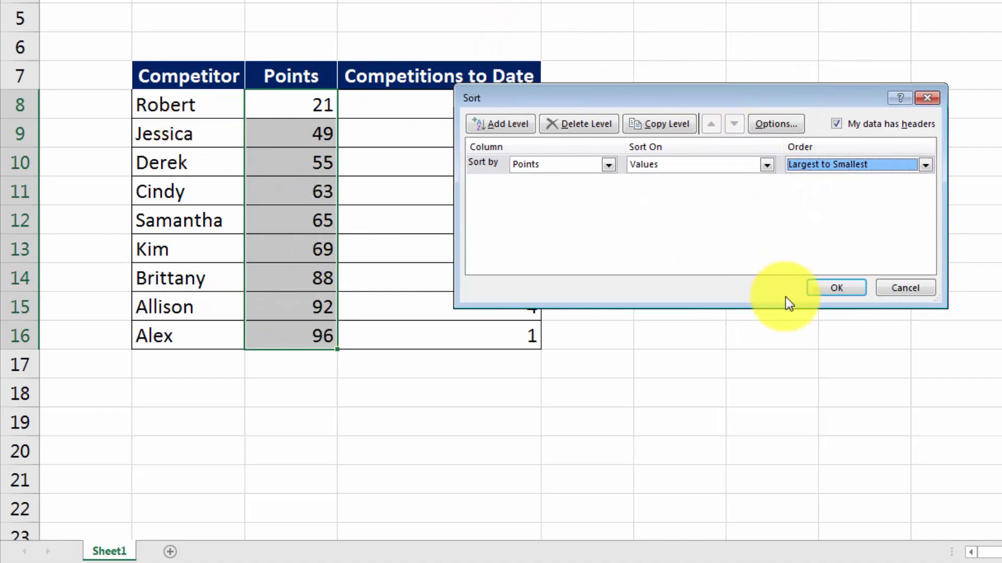
{"action": "left_click", "coordinate": [846, 289]}
- Reselect the Points values in column C and launch the sort again
{"action": "left_click", "coordinate": [452, 241]}
{"action": "left_click", "coordinate": [285, 110]}
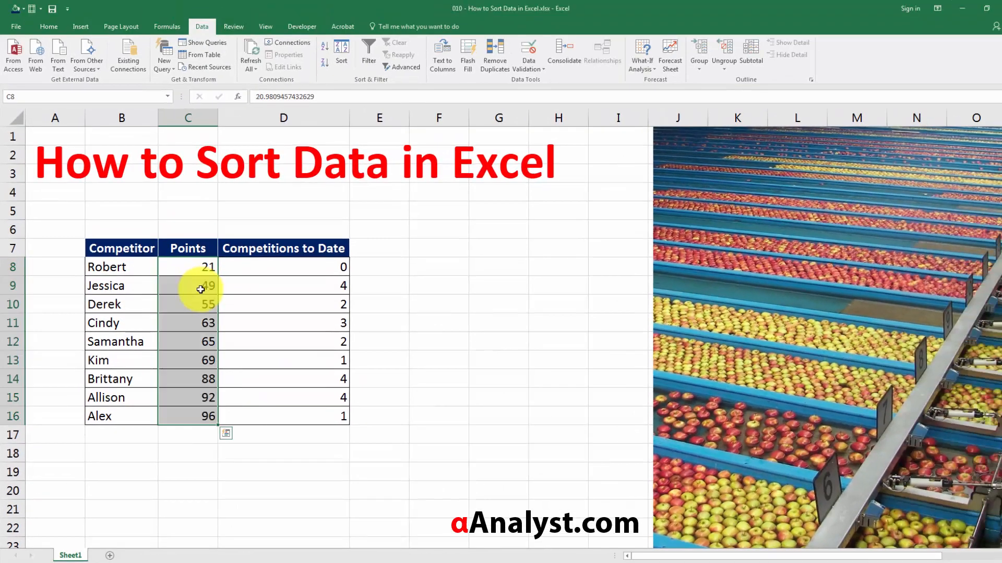
{"action": "left_click", "coordinate": [349, 59]}
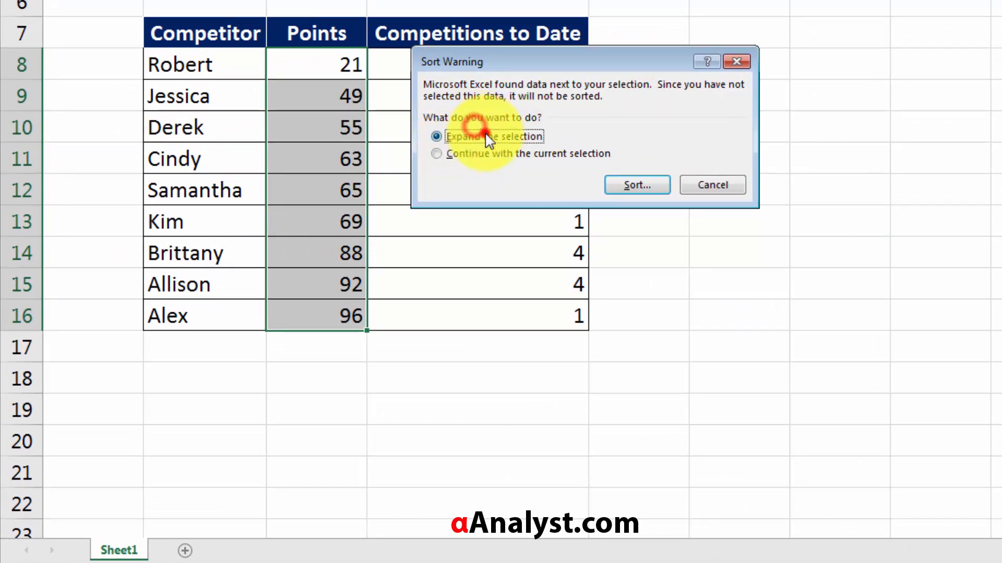
- Expand the selection to the whole table and sort by Points, largest to smallest
{"action": "left_click", "coordinate": [632, 186]}
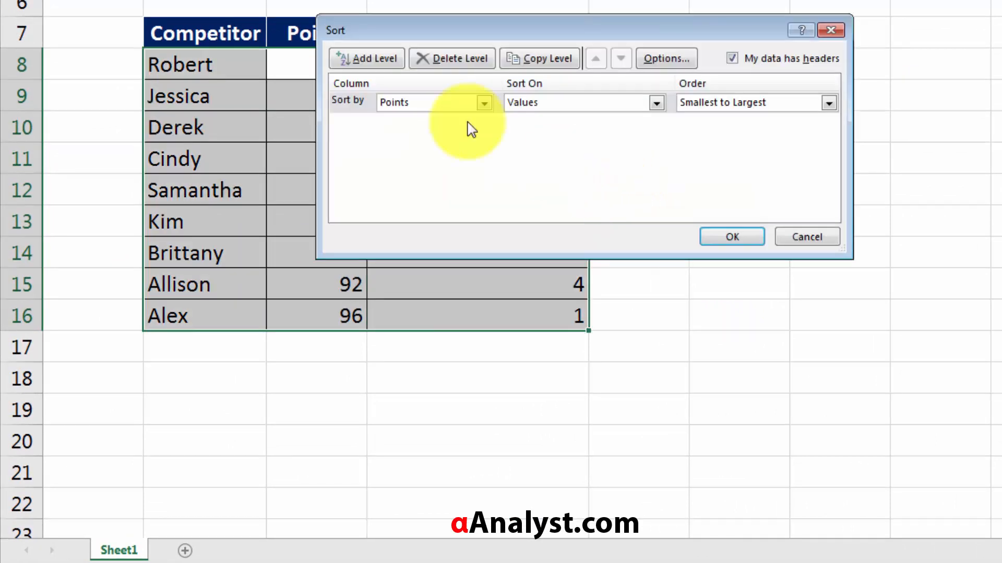
{"action": "left_click_drag", "start_coordinate": [461, 23], "coordinate": [814, 0]}
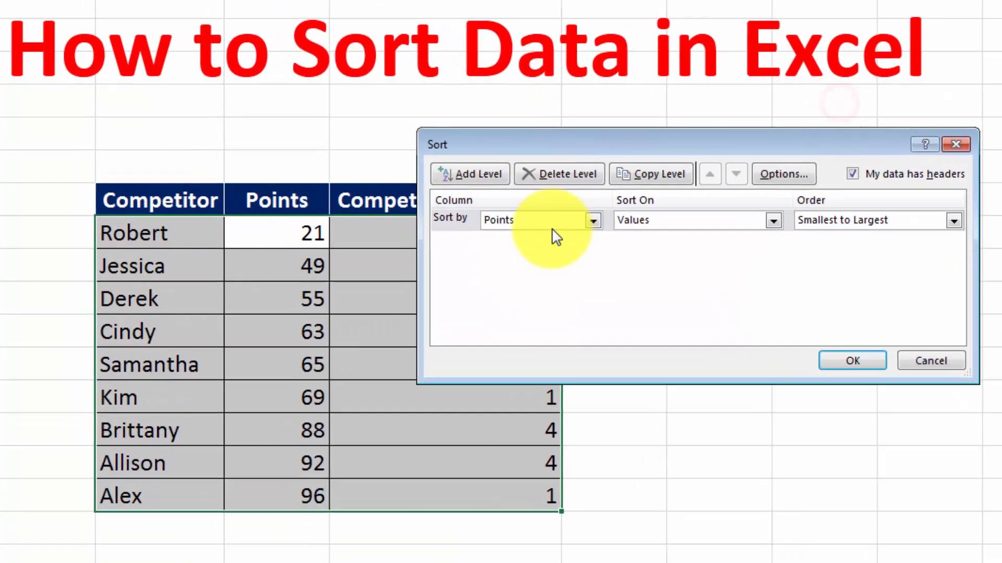
{"action": "left_click", "coordinate": [656, 143]}
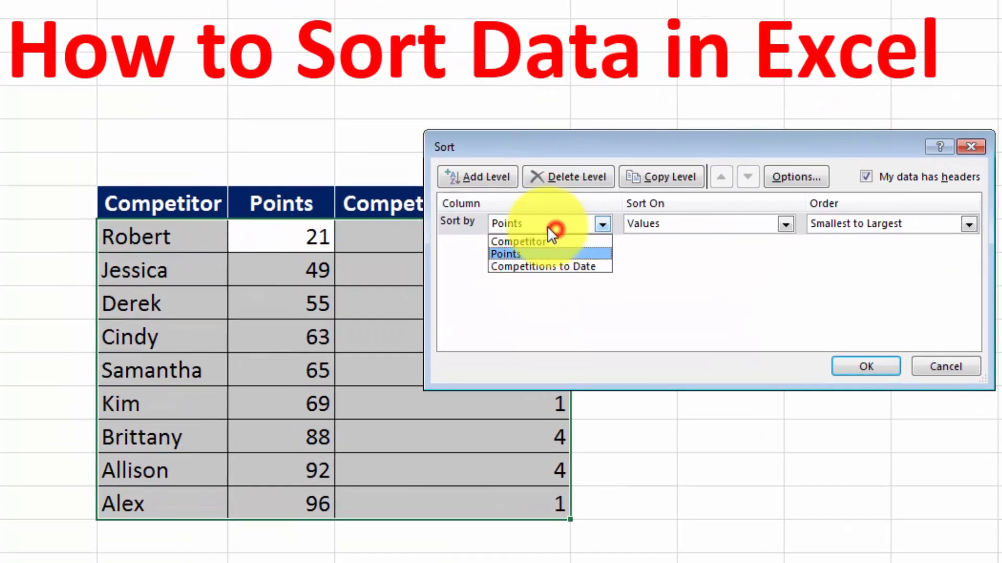
{"action": "left_click", "coordinate": [512, 252]}
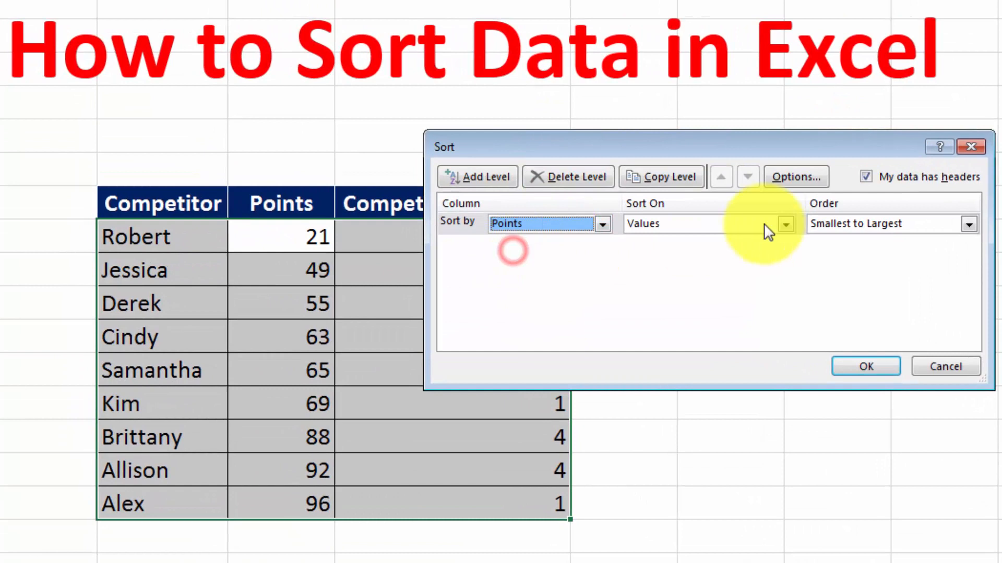
{"action": "left_click", "coordinate": [857, 233]}
{"action": "left_click", "coordinate": [847, 249]}
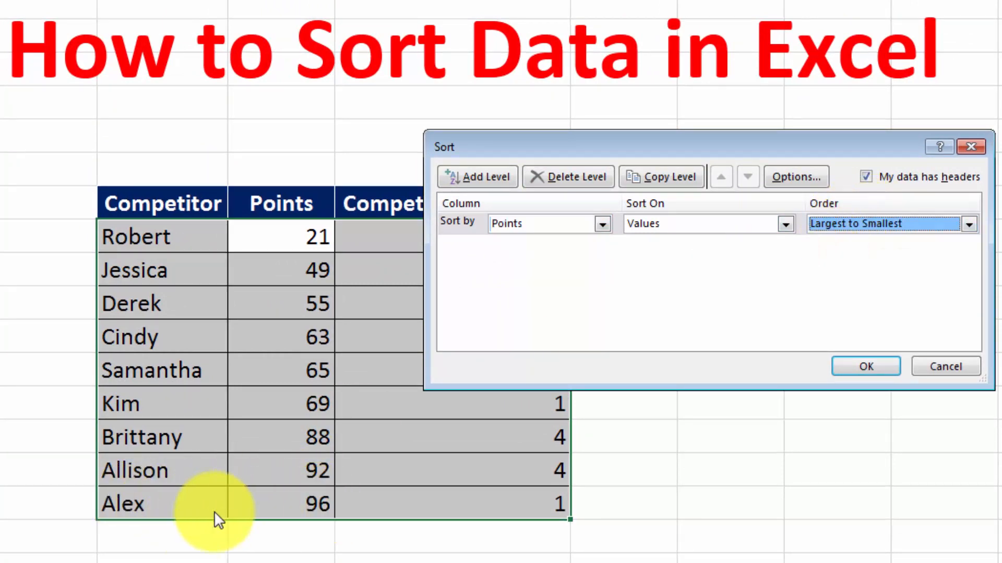
{"action": "left_click", "coordinate": [872, 358]}
{"action": "left_click", "coordinate": [145, 231]}
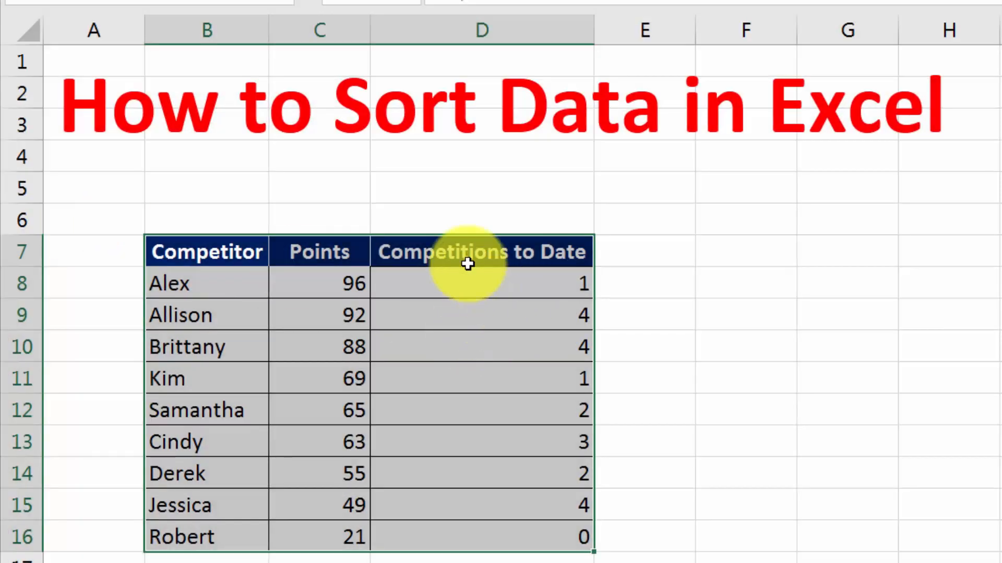
{"action": "left_click_drag", "start_coordinate": [464, 261], "coordinate": [525, 530]}
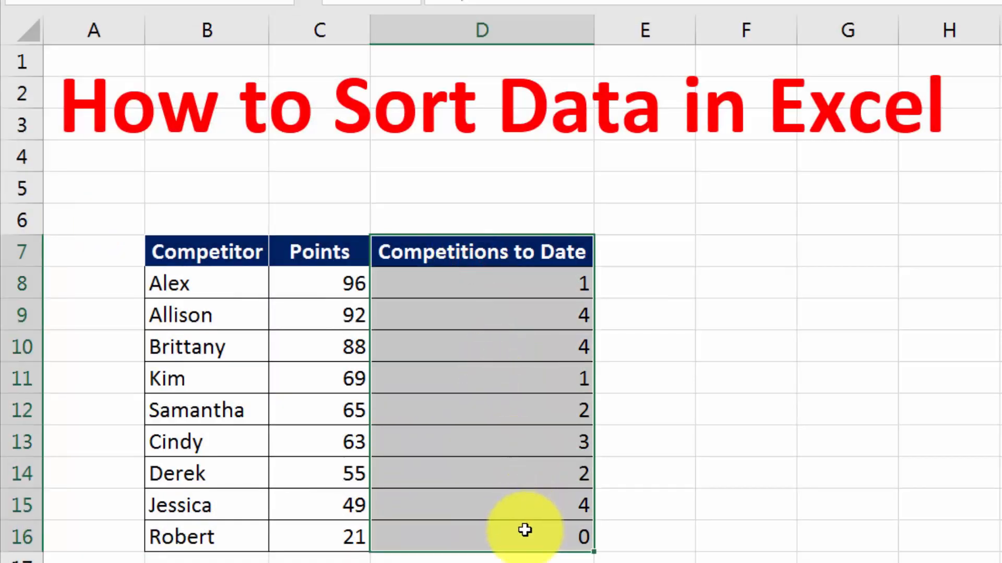
- Select the full competitor table B7:D16
{"action": "left_click_drag", "start_coordinate": [319, 249], "coordinate": [291, 416]}
{"action": "left_click", "coordinate": [243, 315]}
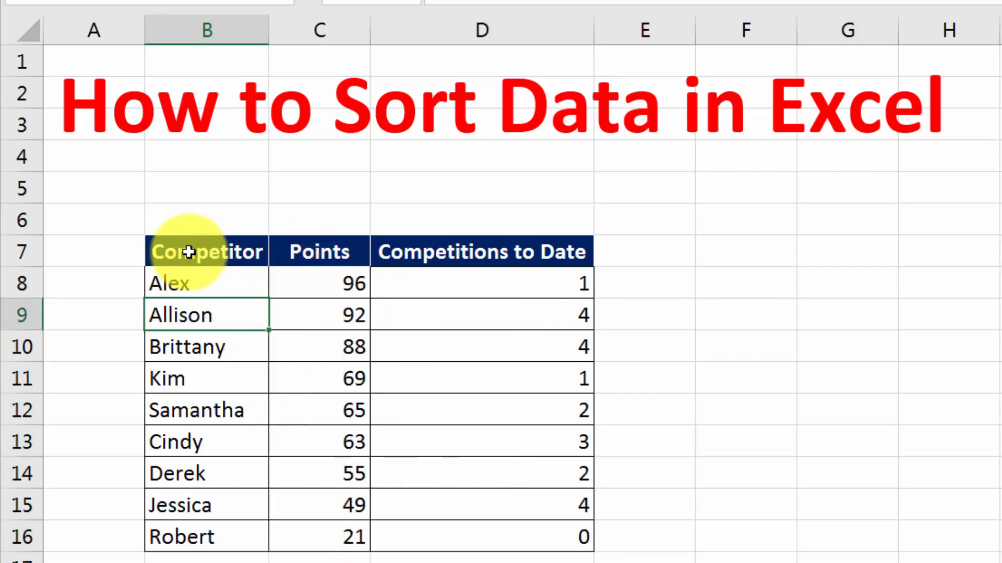
{"action": "left_click_drag", "start_coordinate": [189, 252], "coordinate": [360, 290]}
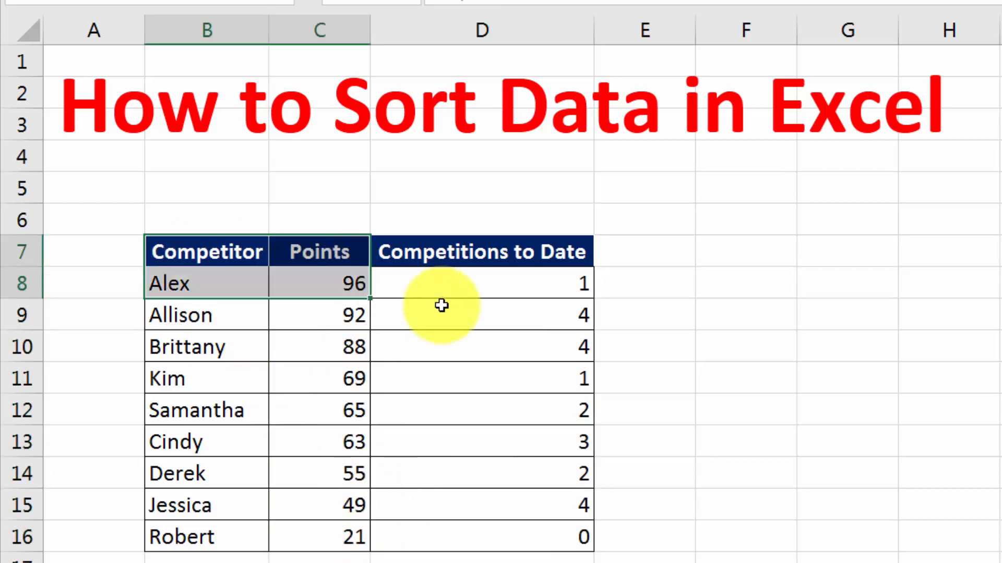
{"action": "left_click_drag", "start_coordinate": [442, 305], "coordinate": [555, 533]}
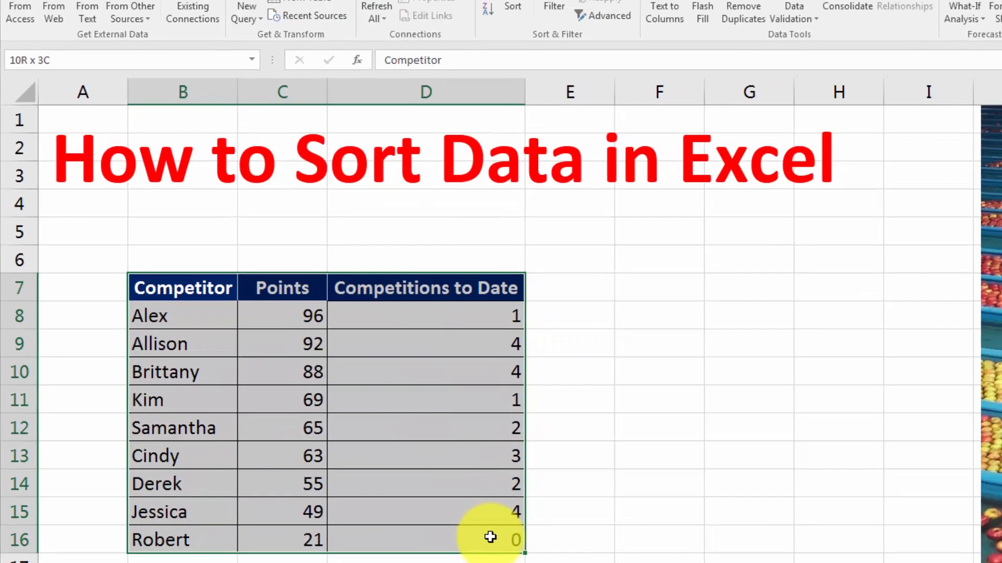
{"action": "left_click_drag", "start_coordinate": [490, 537], "coordinate": [490, 538]}
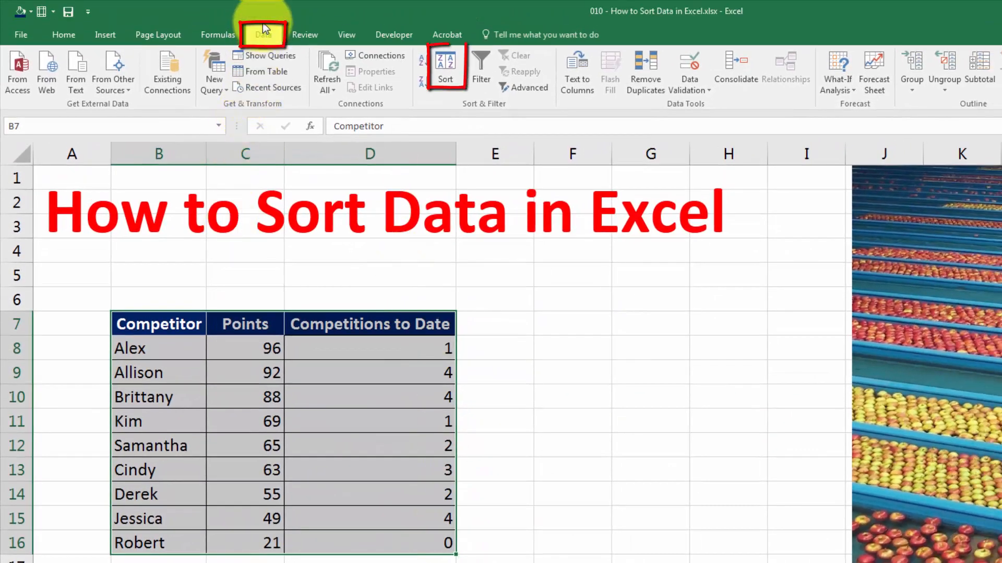
- In the Sort dialog, sort by Competitions to Date, largest to smallest
{"action": "left_click", "coordinate": [445, 73]}
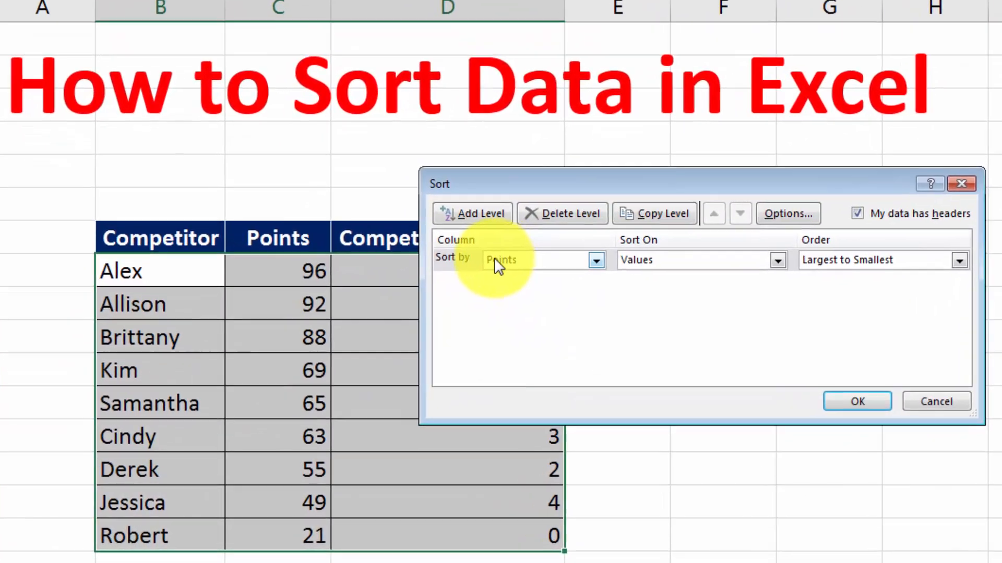
{"action": "left_click", "coordinate": [413, 339]}
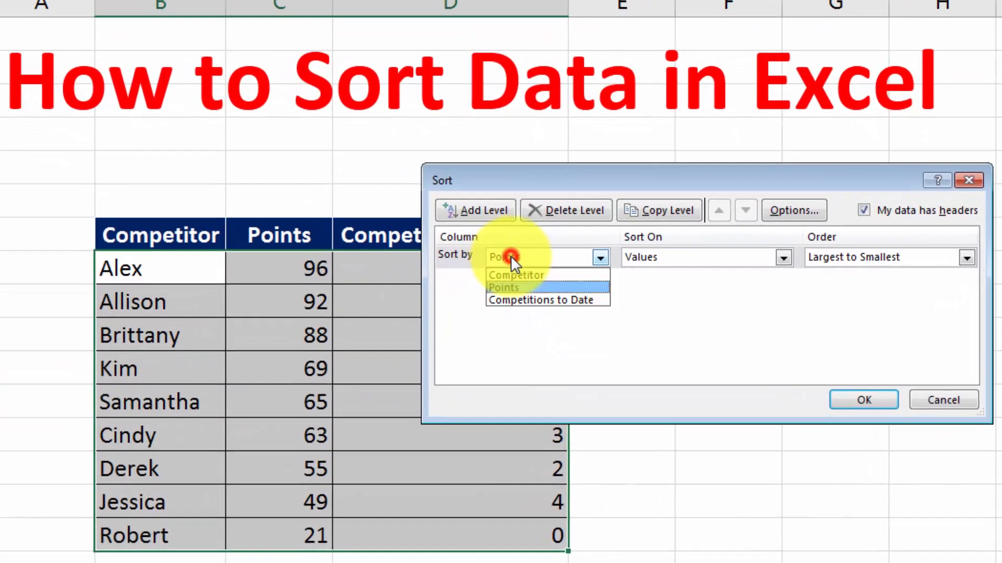
{"action": "left_click", "coordinate": [521, 252]}
{"action": "left_click", "coordinate": [523, 254]}
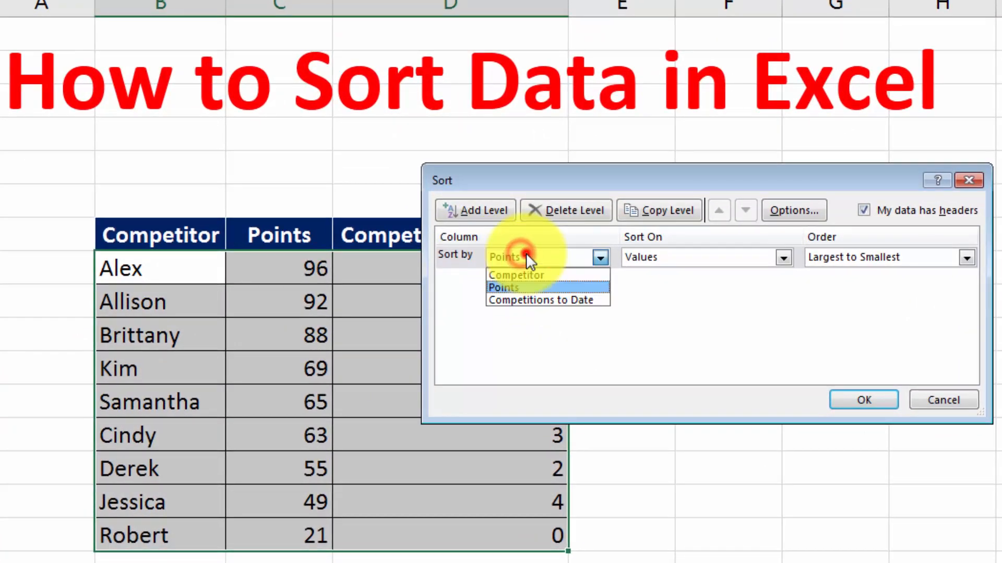
{"action": "left_click", "coordinate": [549, 298]}
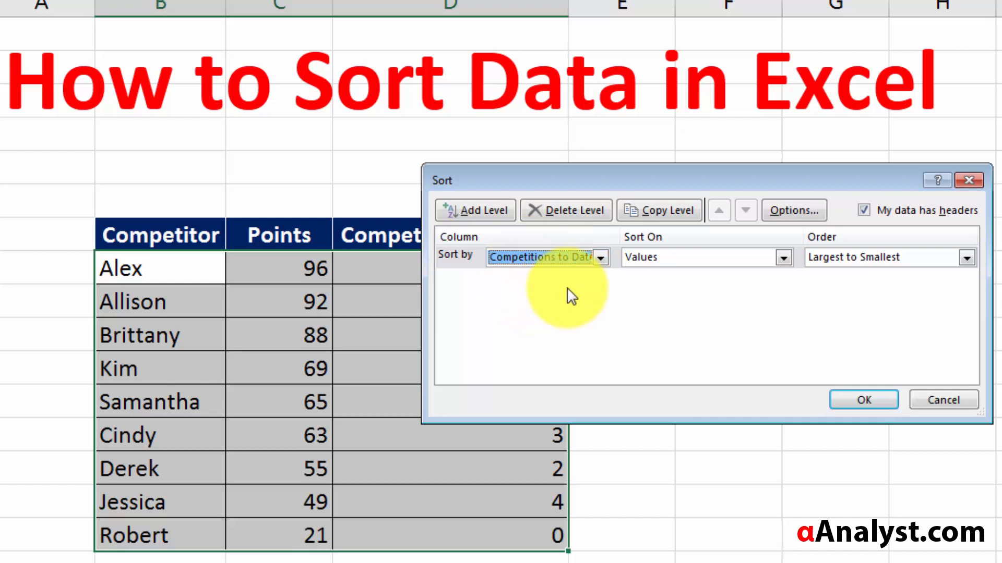
{"action": "left_click", "coordinate": [880, 258]}
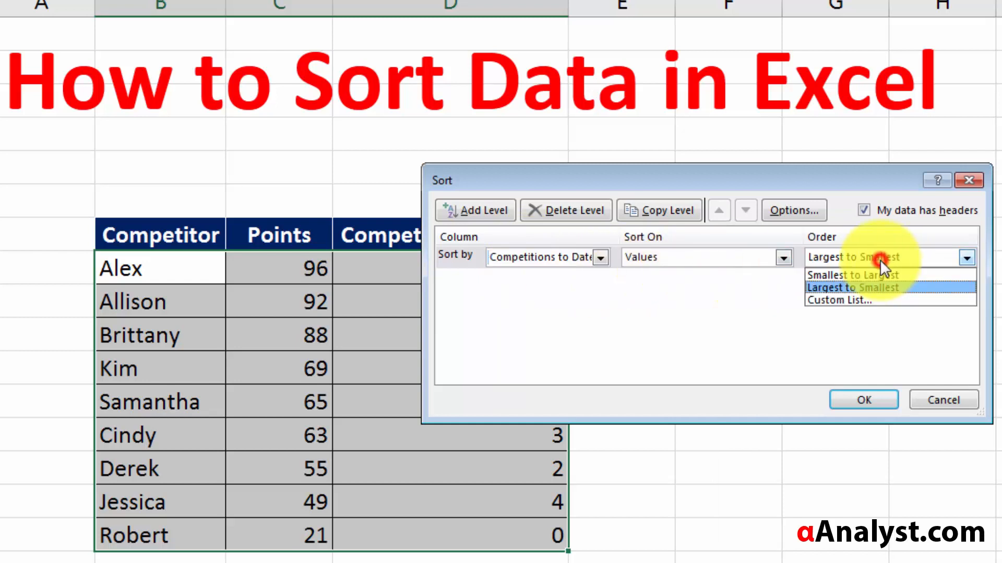
{"action": "left_click", "coordinate": [880, 259]}
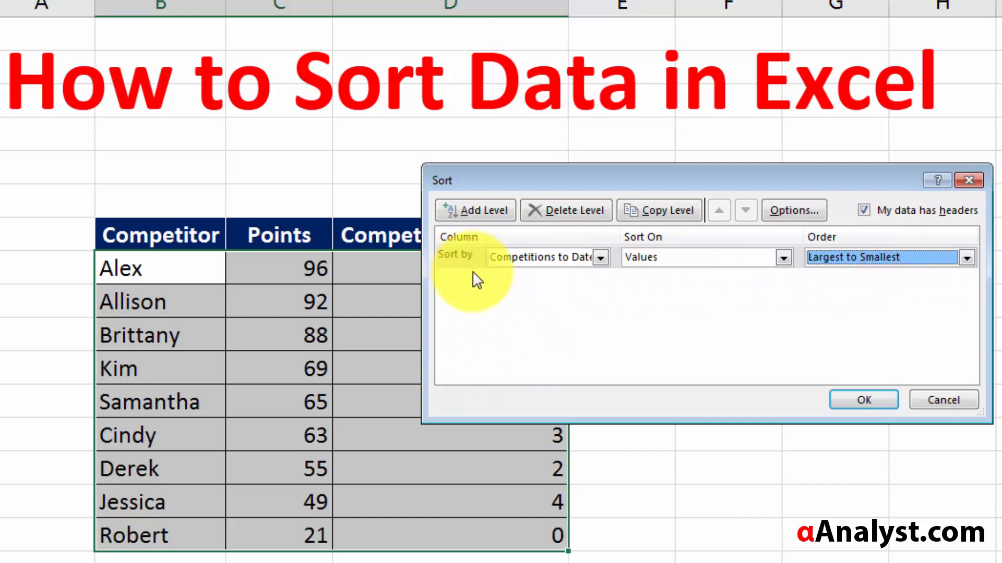
- Add a second sort level on Points beneath Competitions to Date
{"action": "left_click", "coordinate": [475, 219]}
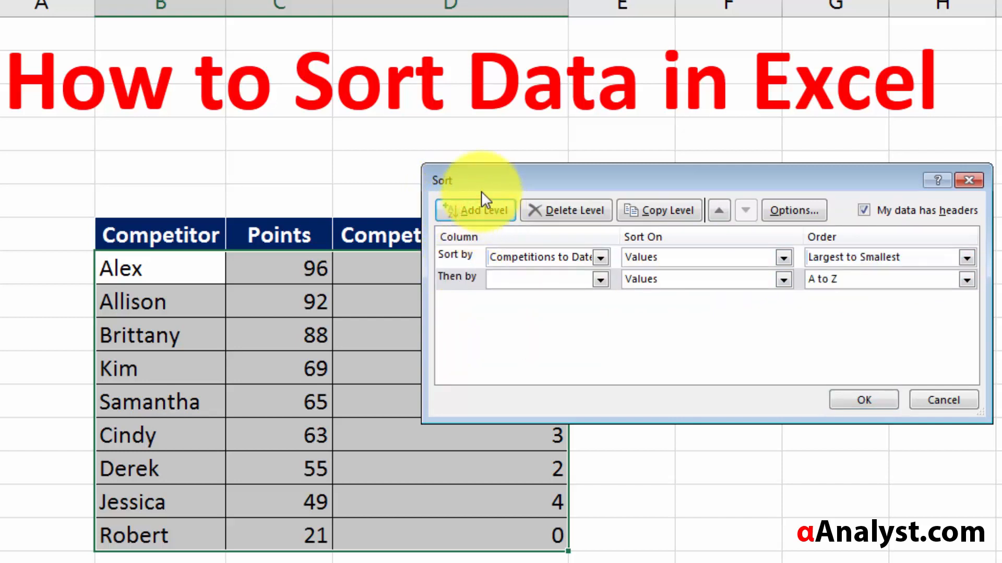
{"action": "left_click", "coordinate": [524, 278]}
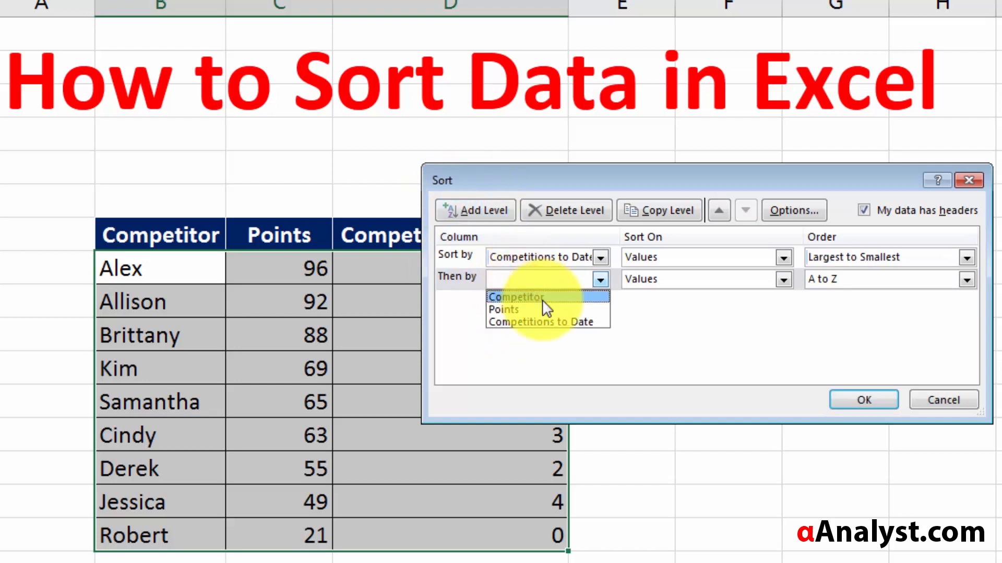
{"action": "left_click", "coordinate": [551, 311]}
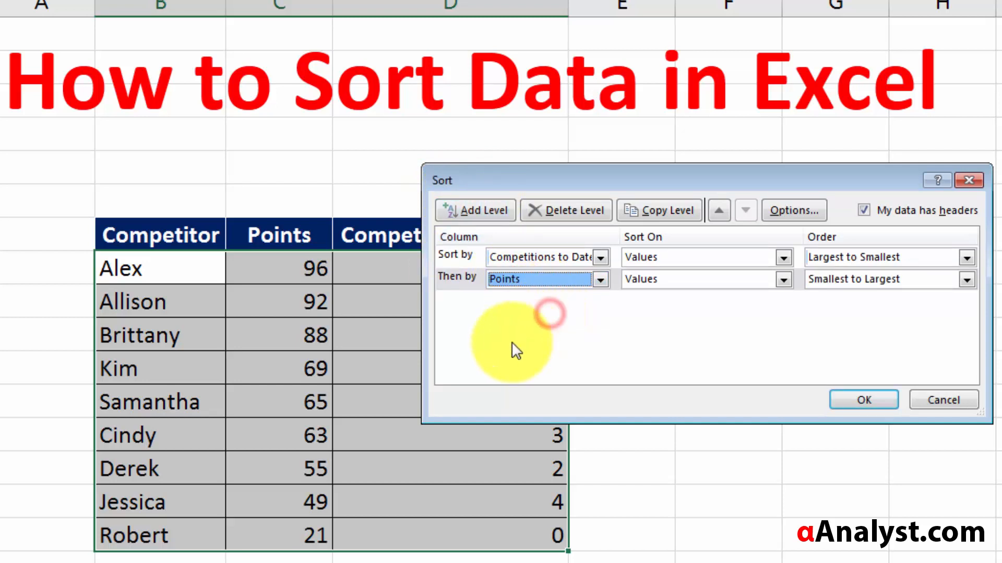
{"action": "left_click", "coordinate": [567, 258]}
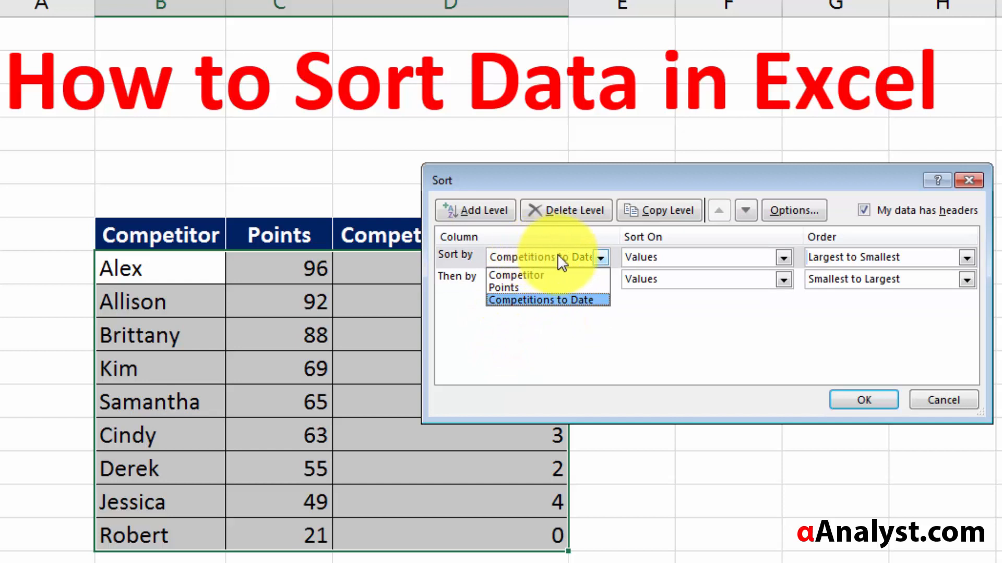
{"action": "left_click", "coordinate": [577, 249]}
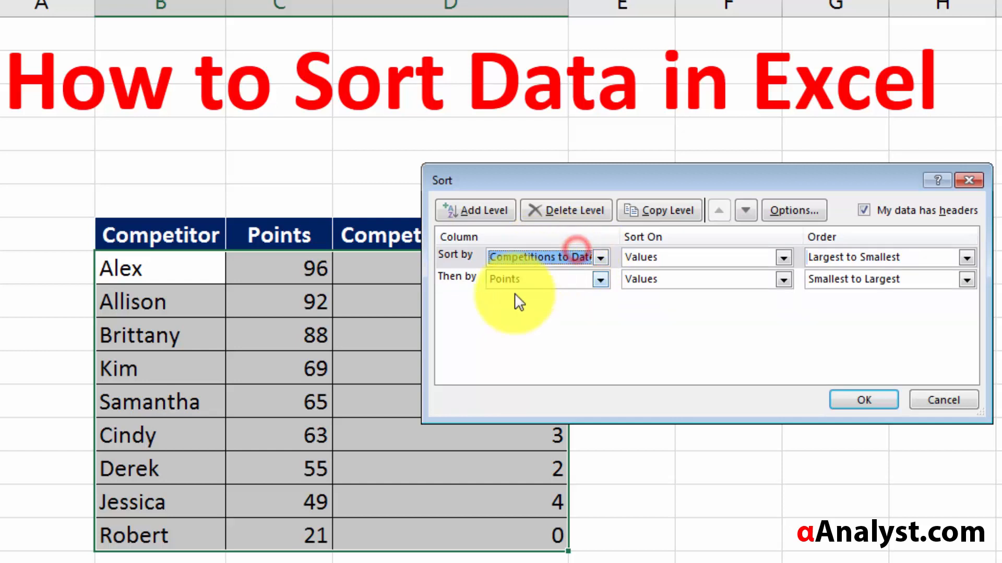
{"action": "left_click", "coordinate": [521, 280]}
{"action": "left_click", "coordinate": [521, 283]}
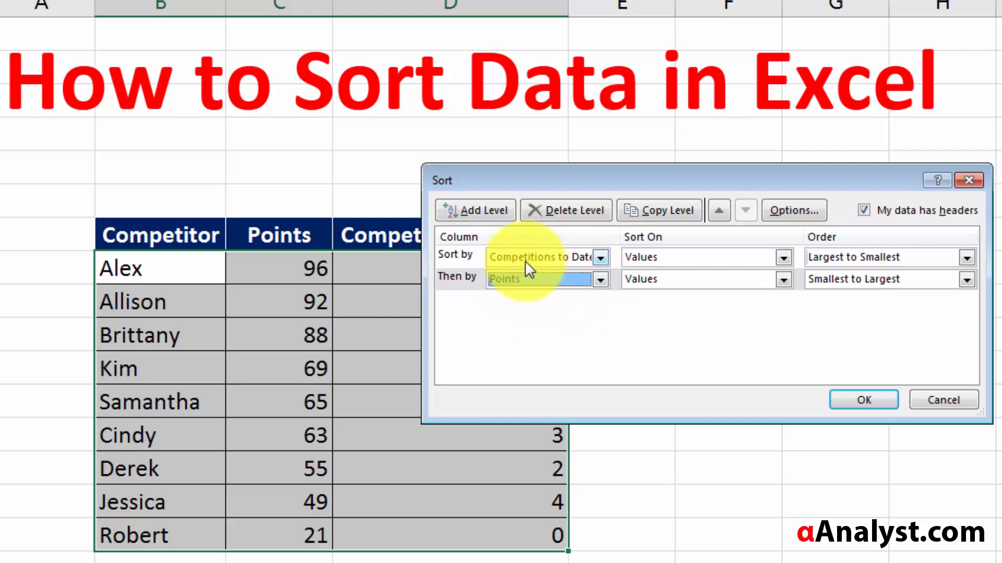
{"action": "left_click", "coordinate": [550, 254]}
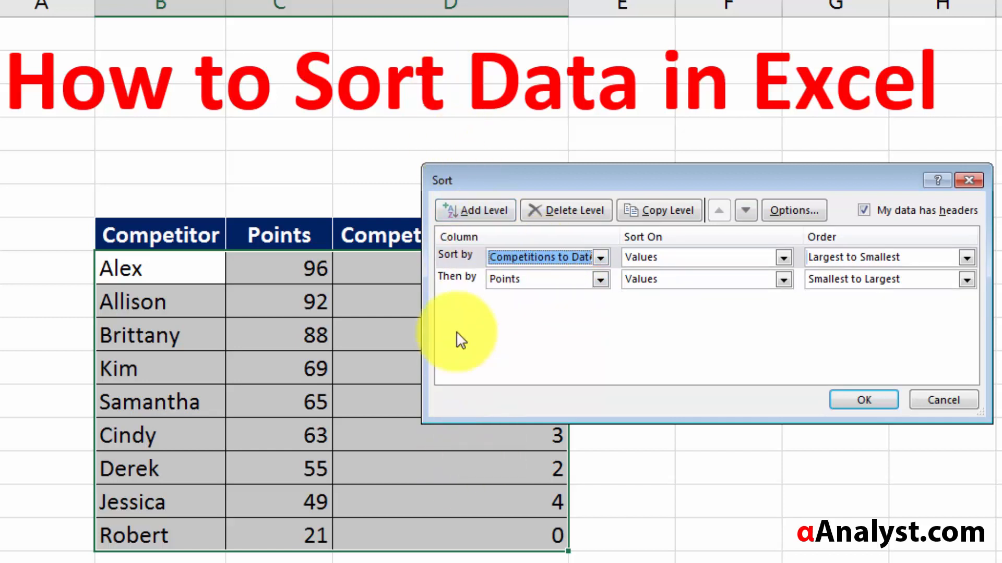
{"action": "left_click", "coordinate": [528, 283]}
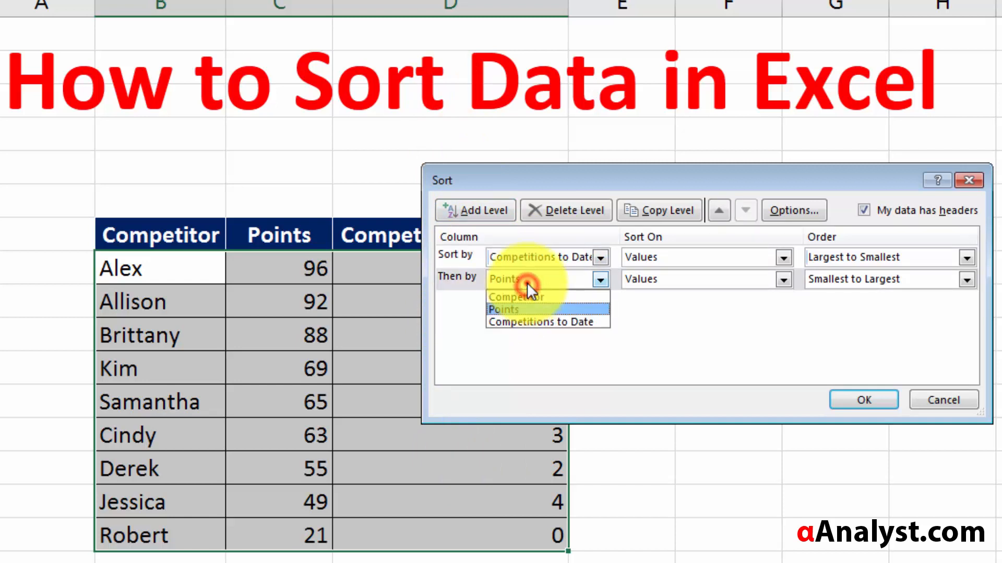
{"action": "left_click", "coordinate": [574, 300]}
- Set both levels' order to Largest to Smallest
{"action": "left_click", "coordinate": [882, 254]}
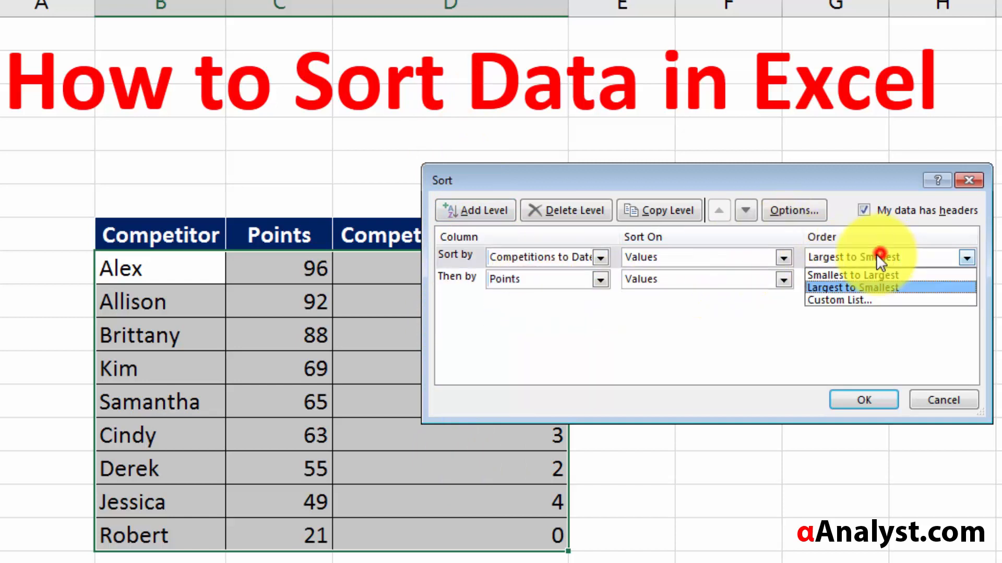
{"action": "left_click", "coordinate": [875, 256]}
{"action": "left_click", "coordinate": [873, 274]}
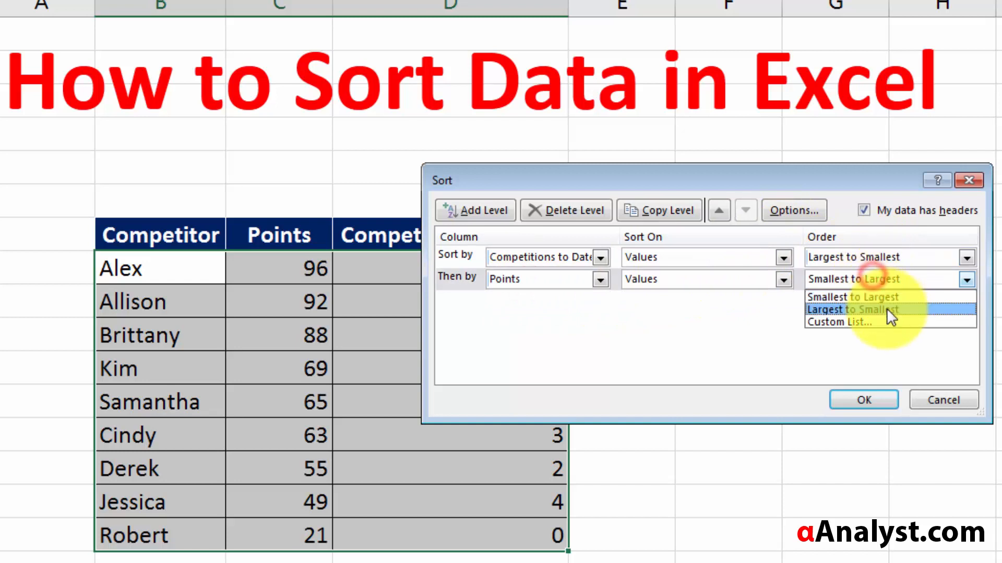
{"action": "left_click", "coordinate": [887, 310]}
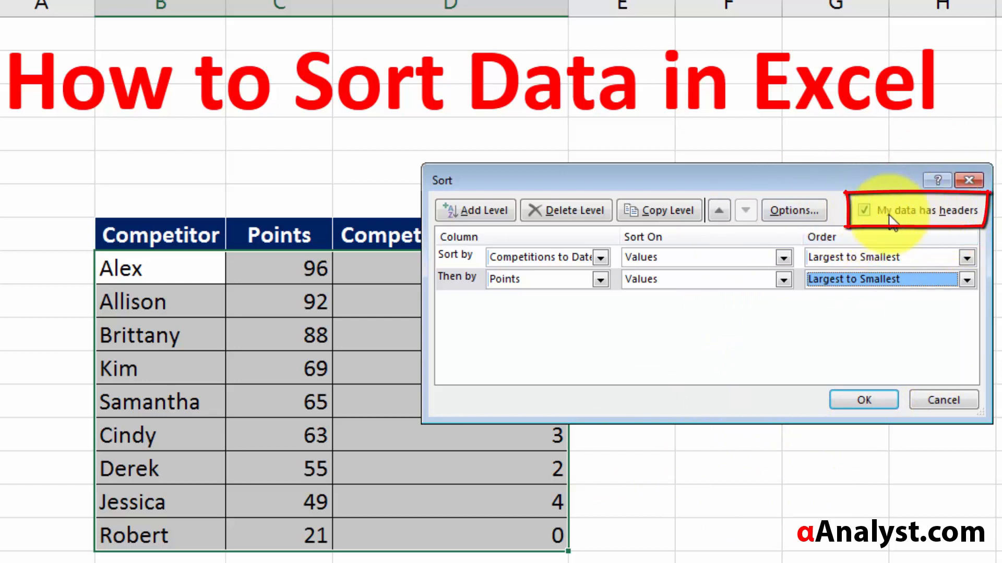
{"action": "left_click", "coordinate": [871, 210]}
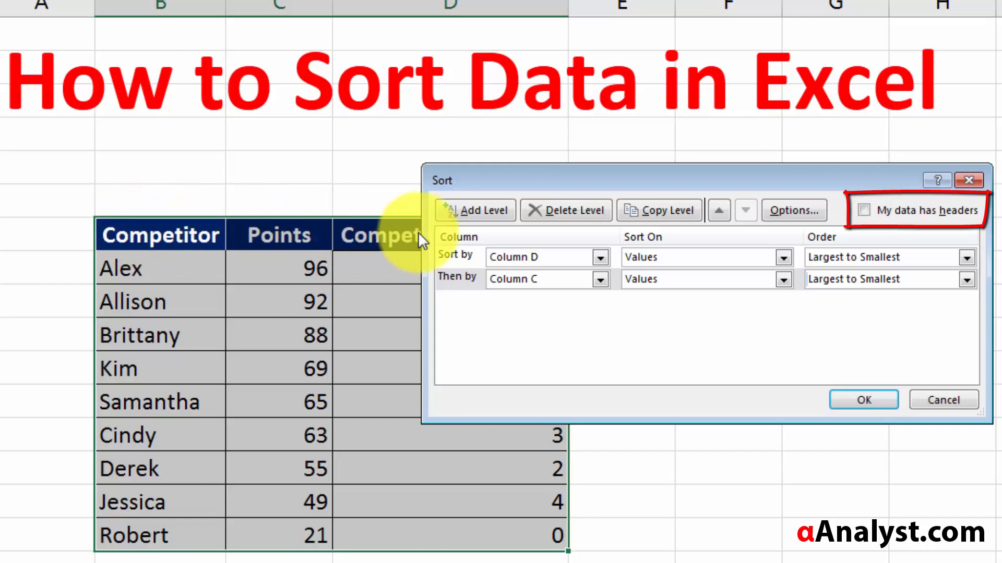
{"action": "left_click", "coordinate": [875, 209]}
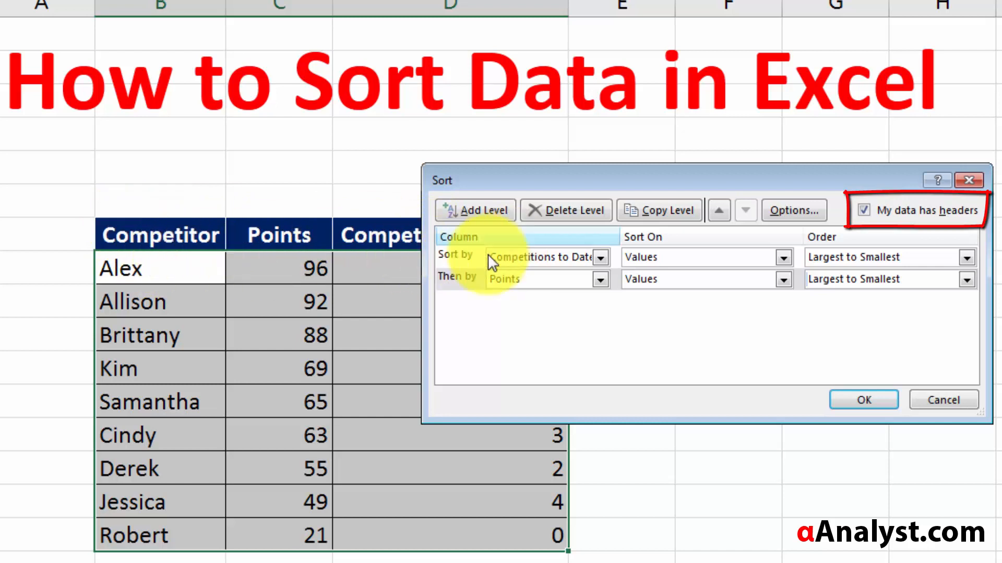
- Apply the two-level sort and put Thick Outside Borders around the three rows tied at 4
{"action": "left_click", "coordinate": [862, 403]}
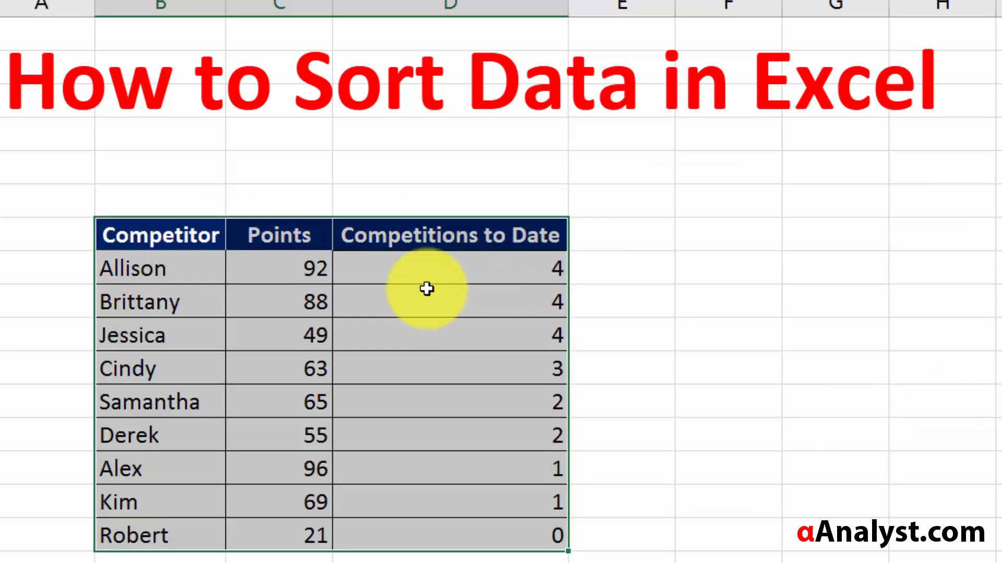
{"action": "left_click_drag", "start_coordinate": [415, 271], "coordinate": [169, 345]}
{"action": "right_click", "coordinate": [152, 331]}
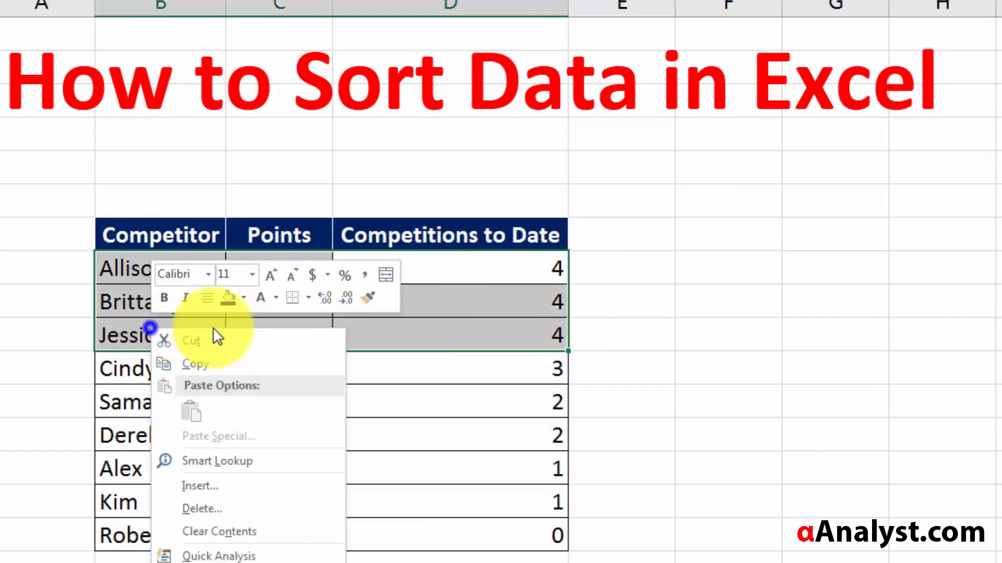
{"action": "left_click", "coordinate": [306, 296]}
{"action": "left_click", "coordinate": [321, 477]}
{"action": "left_click", "coordinate": [451, 291]}
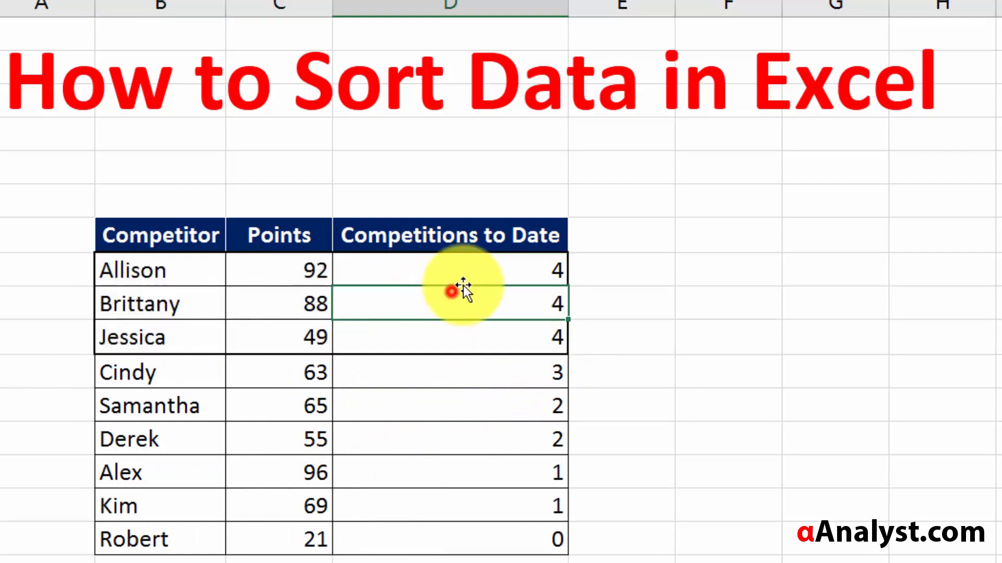
- Check the tied 4 values and their Points 92, 88, 49, then select the two rows tied at 2
{"action": "left_click_drag", "start_coordinate": [504, 260], "coordinate": [516, 338]}
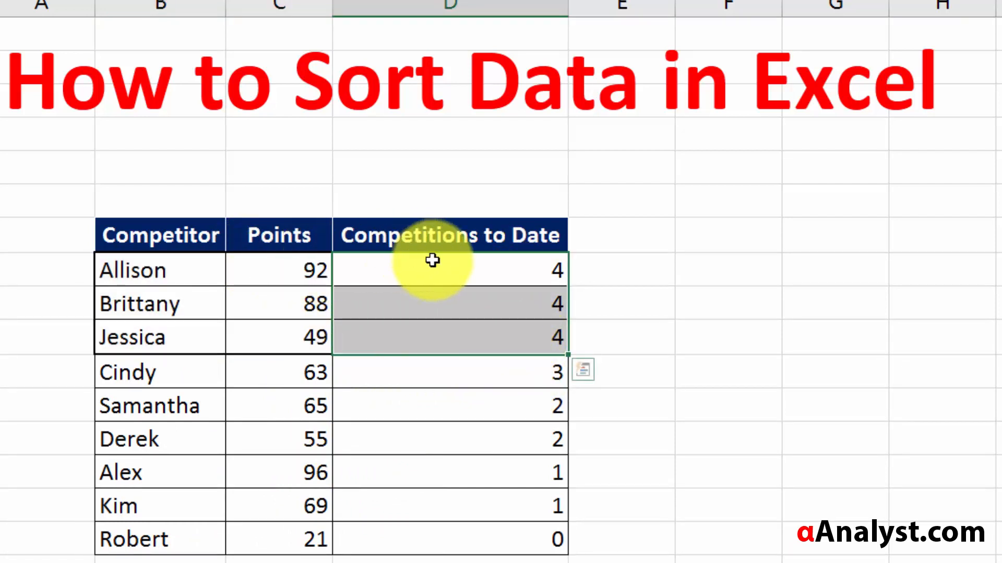
{"action": "left_click_drag", "start_coordinate": [433, 260], "coordinate": [443, 552]}
{"action": "left_click", "coordinate": [338, 338]}
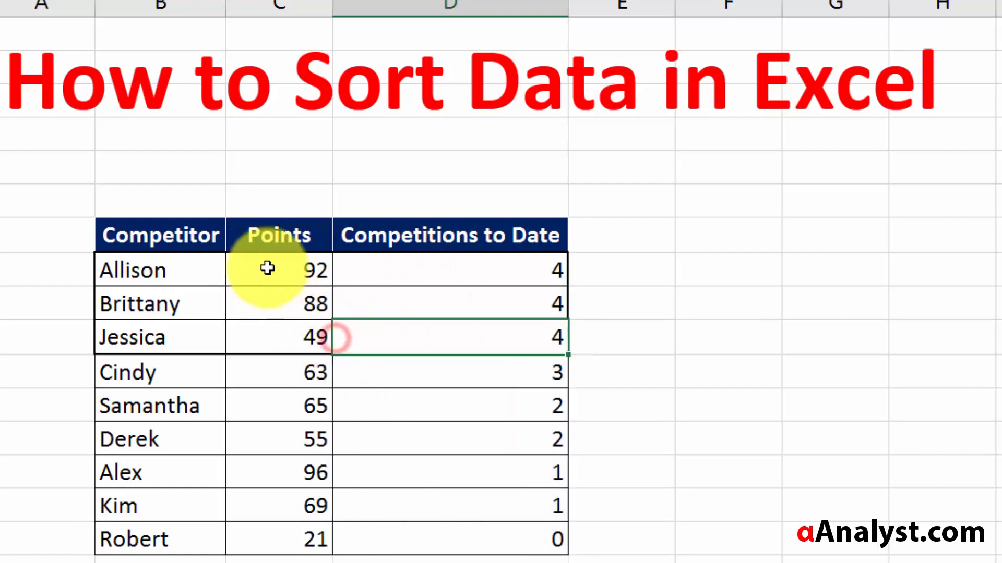
{"action": "left_click_drag", "start_coordinate": [267, 268], "coordinate": [298, 347]}
{"action": "left_click", "coordinate": [168, 271]}
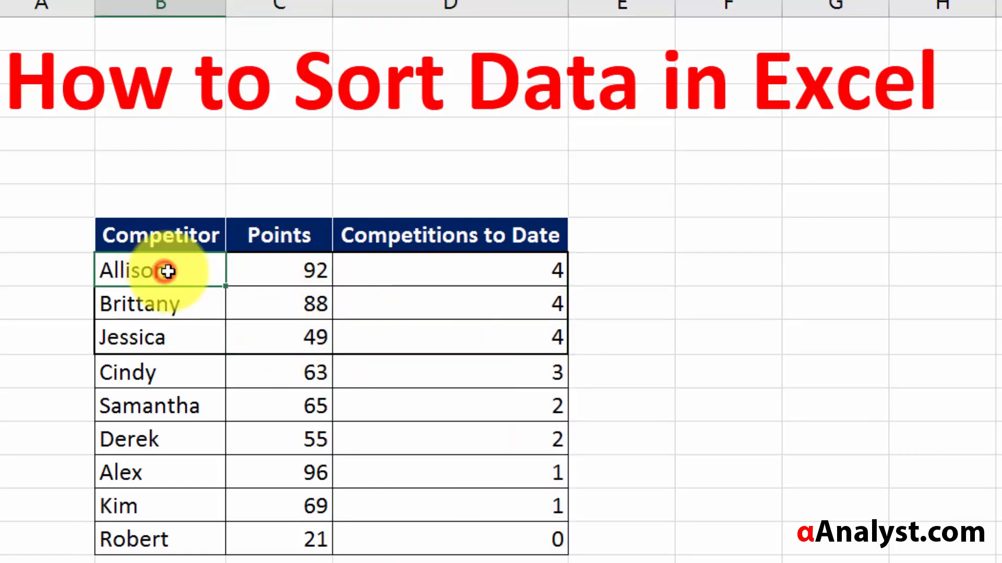
{"action": "left_click", "coordinate": [456, 268]}
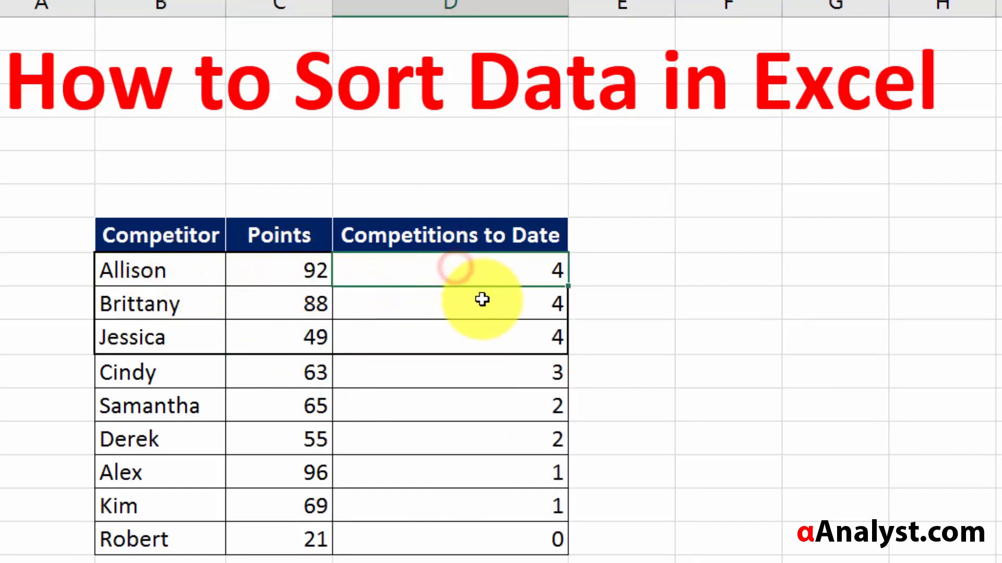
{"action": "left_click_drag", "start_coordinate": [482, 300], "coordinate": [485, 332]}
{"action": "left_click", "coordinate": [241, 278]}
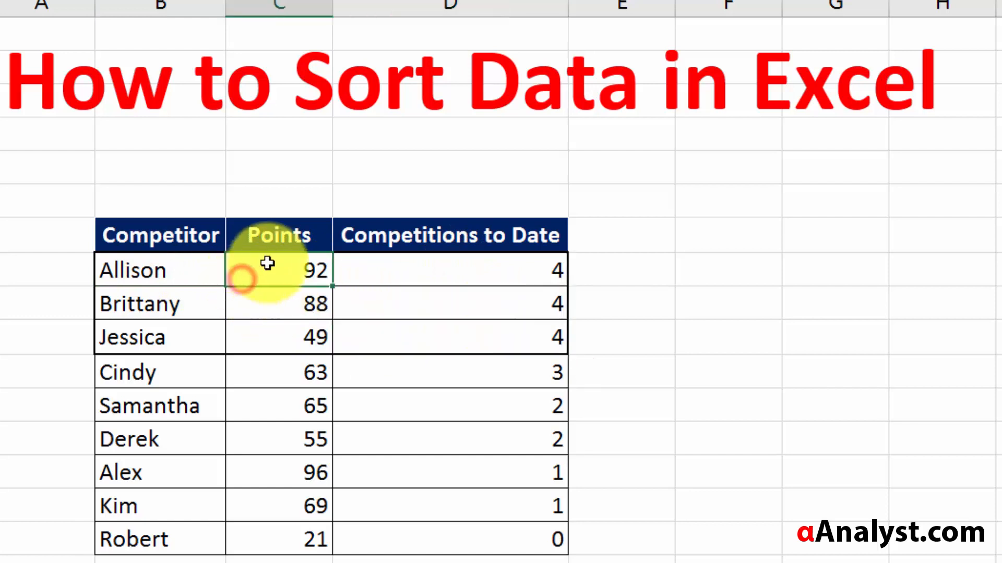
{"action": "left_click", "coordinate": [297, 300]}
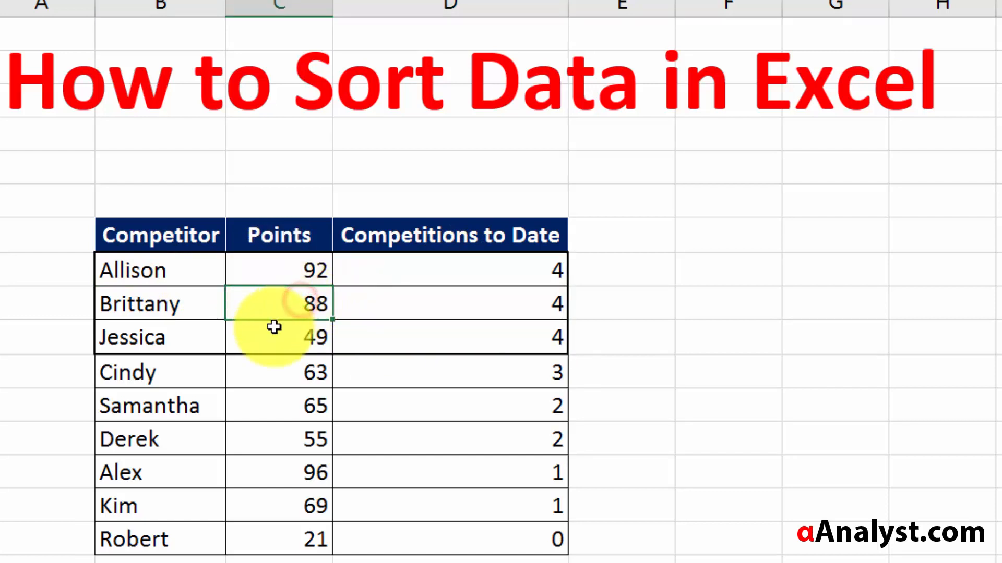
{"action": "left_click", "coordinate": [286, 338]}
{"action": "left_click_drag", "start_coordinate": [518, 410], "coordinate": [105, 423]}
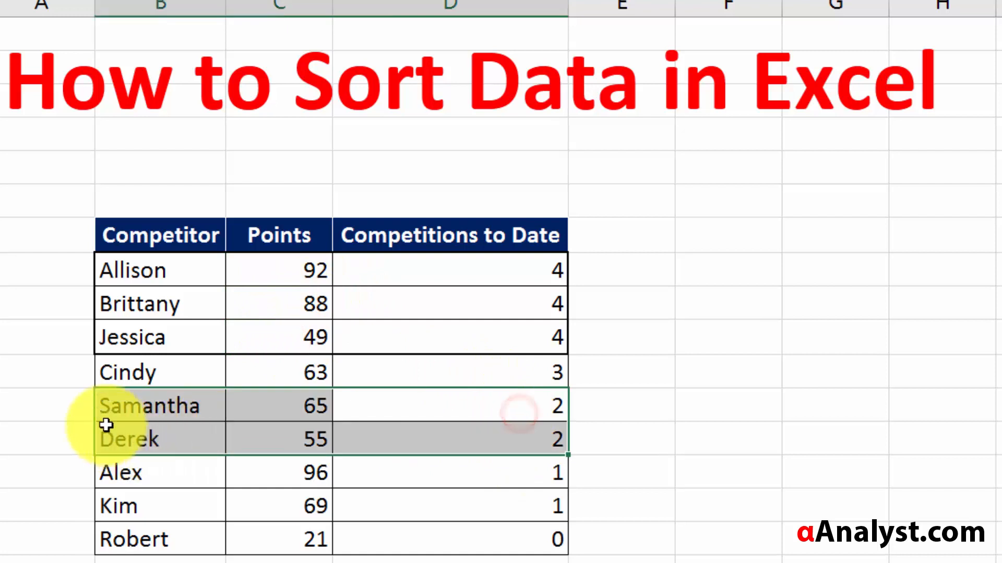
- Apply Thick Outside Borders to Samantha's and Derek's rows
{"action": "right_click", "coordinate": [134, 426]}
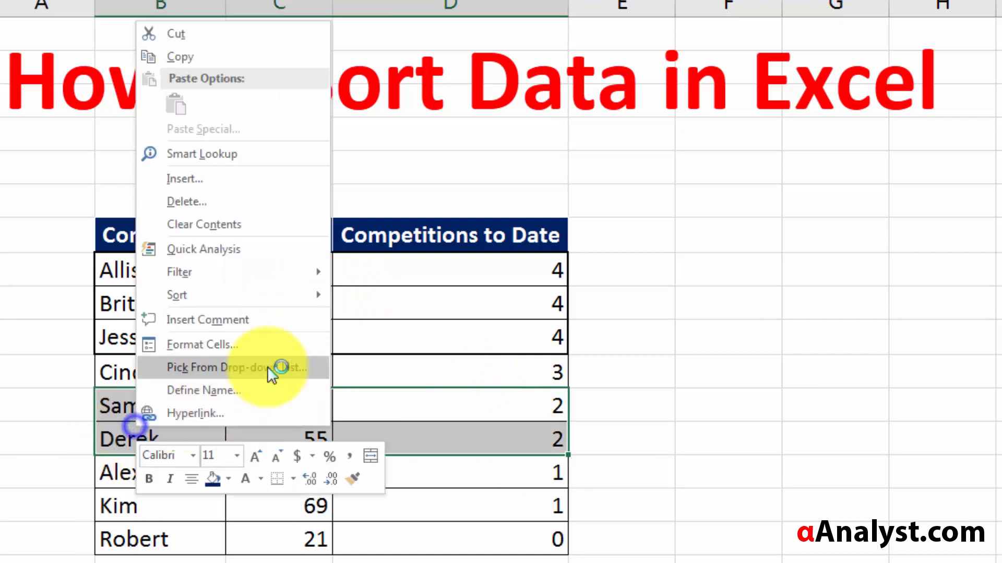
{"action": "left_click", "coordinate": [292, 479]}
{"action": "left_click", "coordinate": [318, 303]}
{"action": "left_click", "coordinate": [533, 315]}
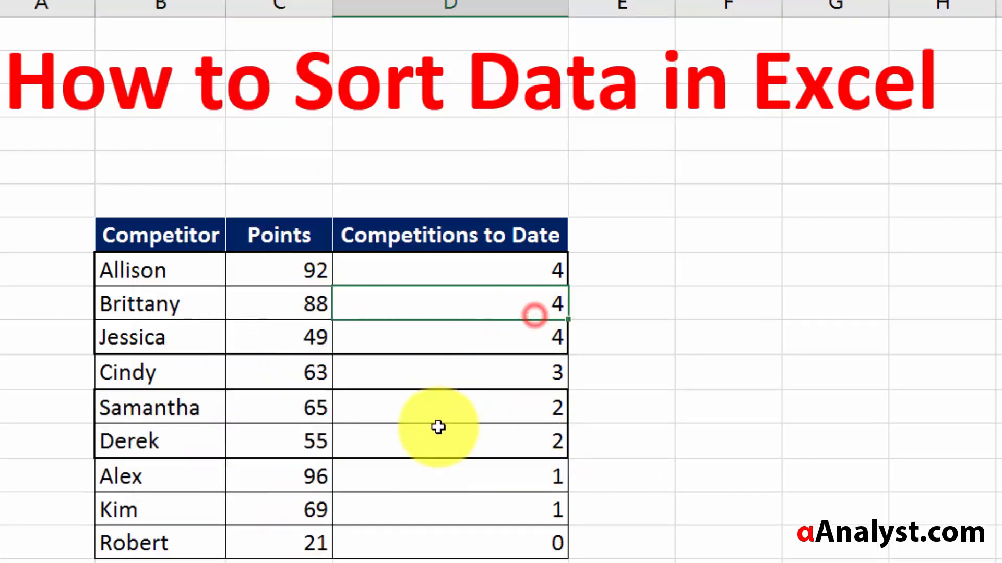
- Review the tied row's Points 65 and the full Points and Competitions to Date columns
{"action": "left_click", "coordinate": [422, 416]}
{"action": "left_click", "coordinate": [145, 405]}
{"action": "left_click", "coordinate": [276, 407]}
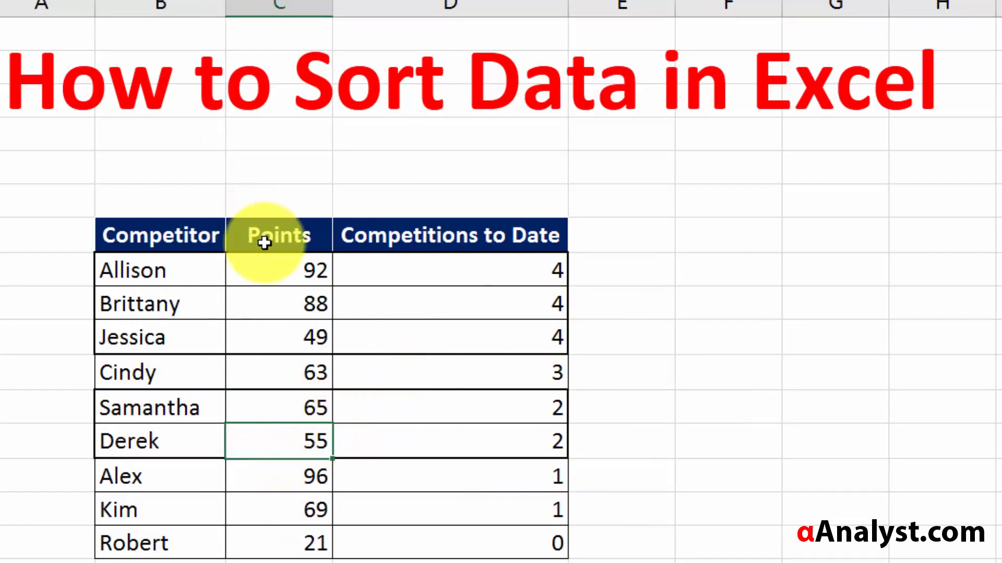
{"action": "left_click_drag", "start_coordinate": [272, 255], "coordinate": [329, 529]}
{"action": "left_click_drag", "start_coordinate": [409, 244], "coordinate": [420, 441]}
{"action": "left_click", "coordinate": [138, 235]}
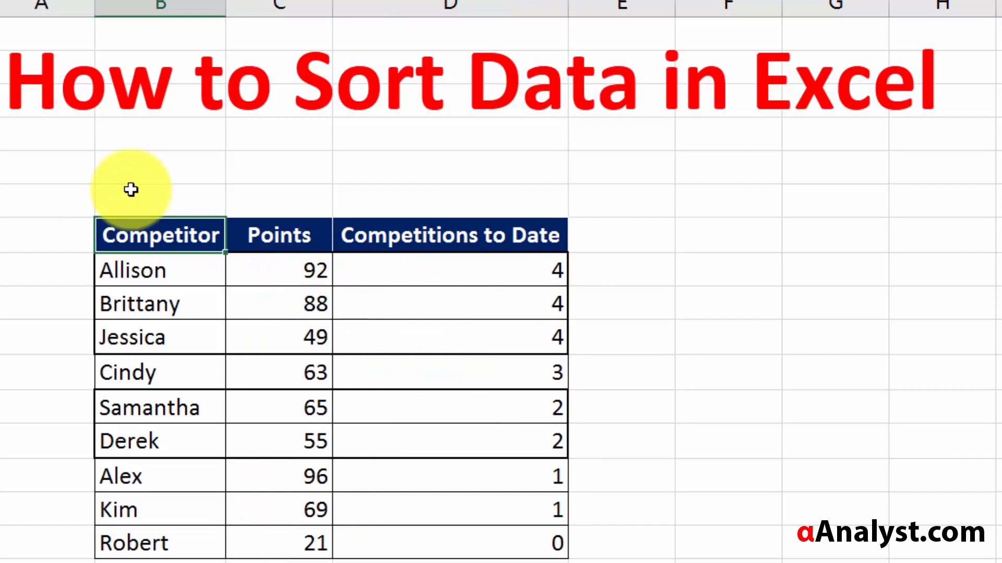